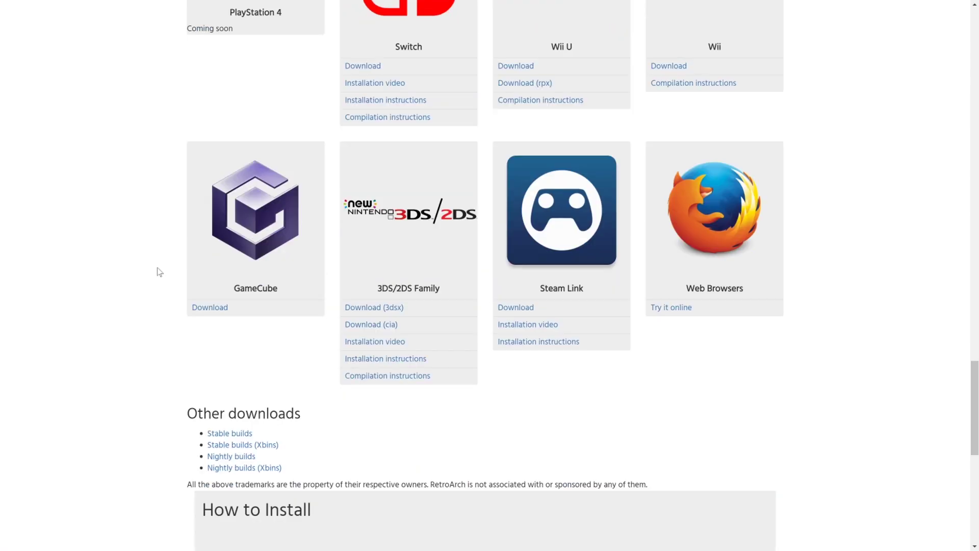
Step: Download RetroArch.7z from the windows x86_64 folder of the libretro nightly builds
click(204, 176)
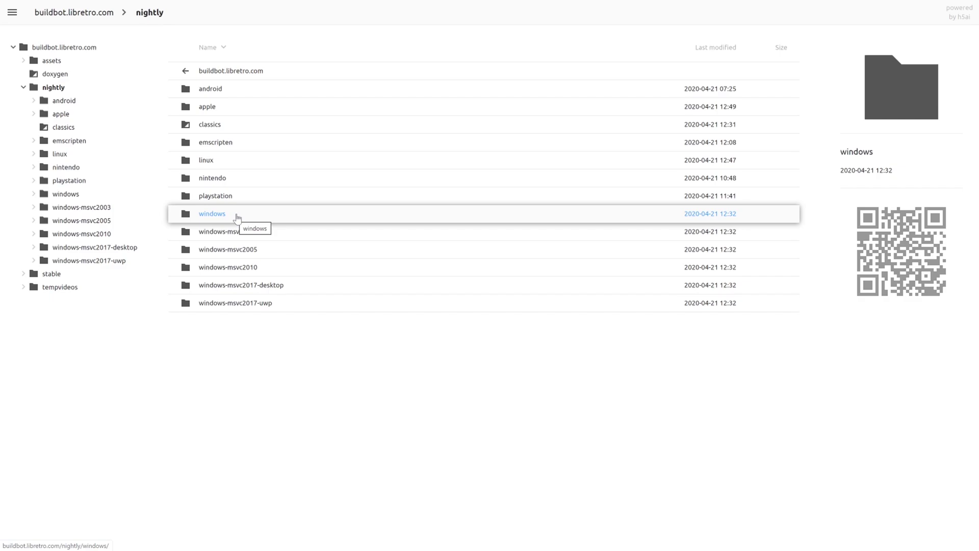
click(219, 217)
click(217, 109)
scroll(275, 163, down, 20)
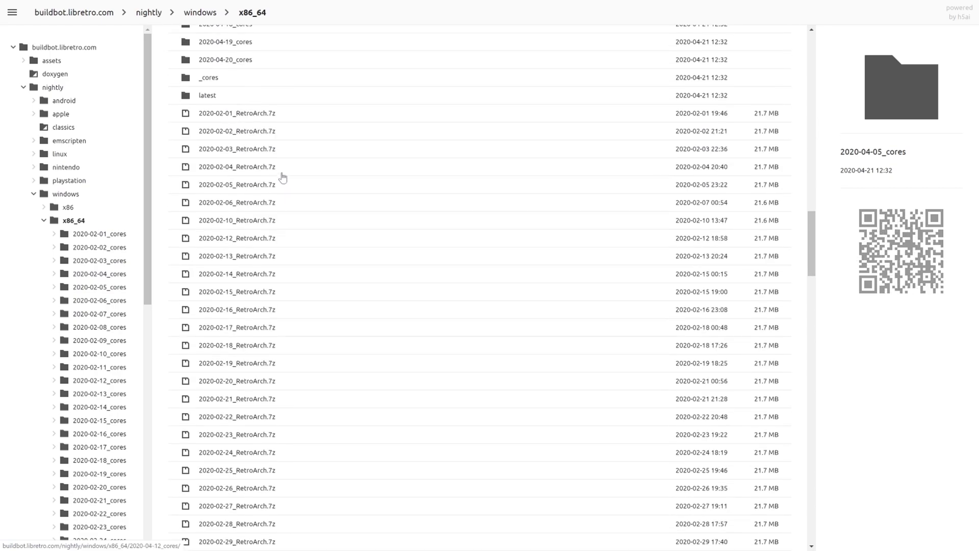
scroll(283, 177, down, 20)
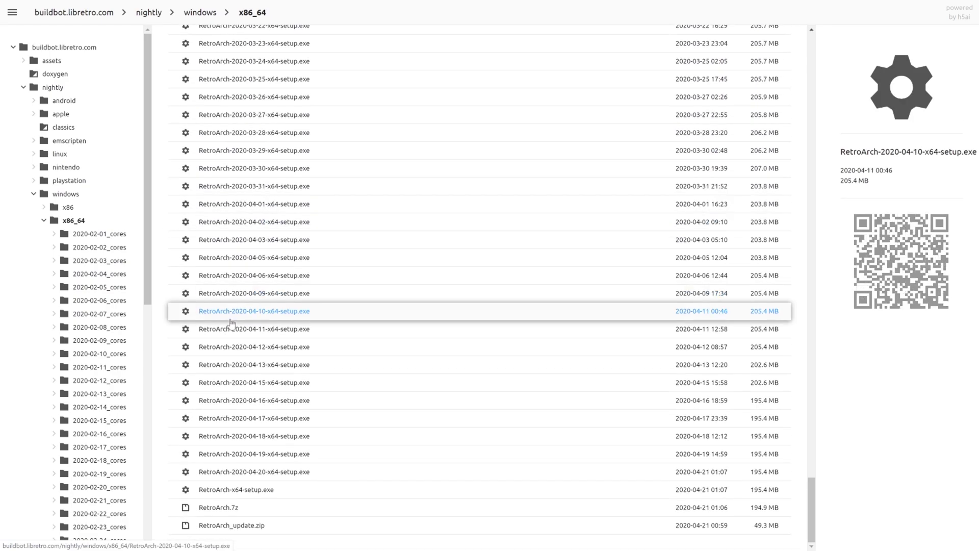
click(232, 507)
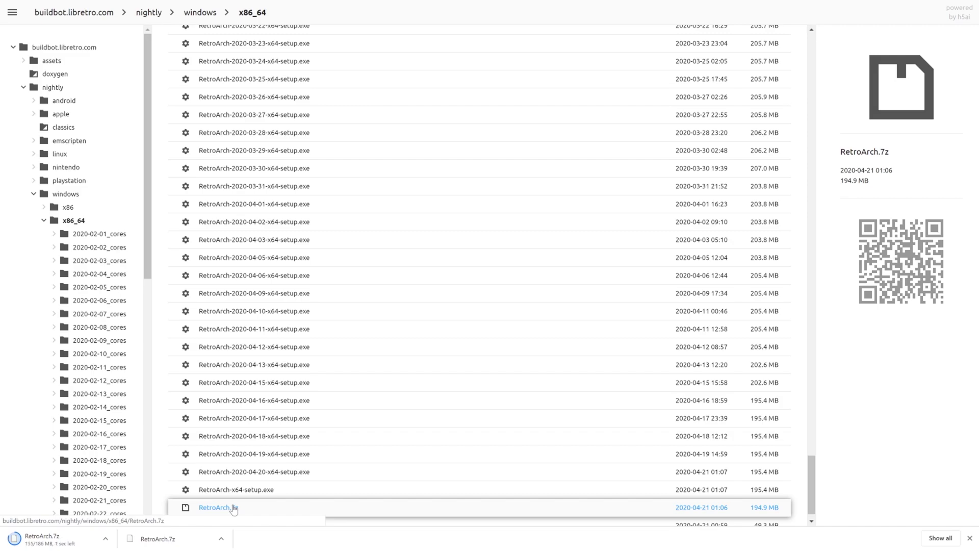
scroll(233, 507, up, 20)
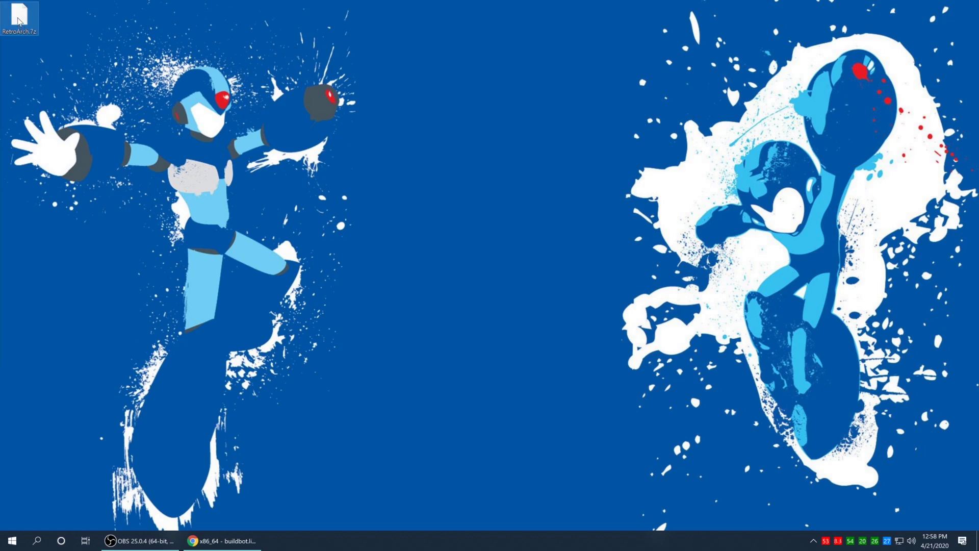
Step: Extract RetroArch.7z on the desktop into a RetroArch folder with 7-Zip
right_click(17, 18)
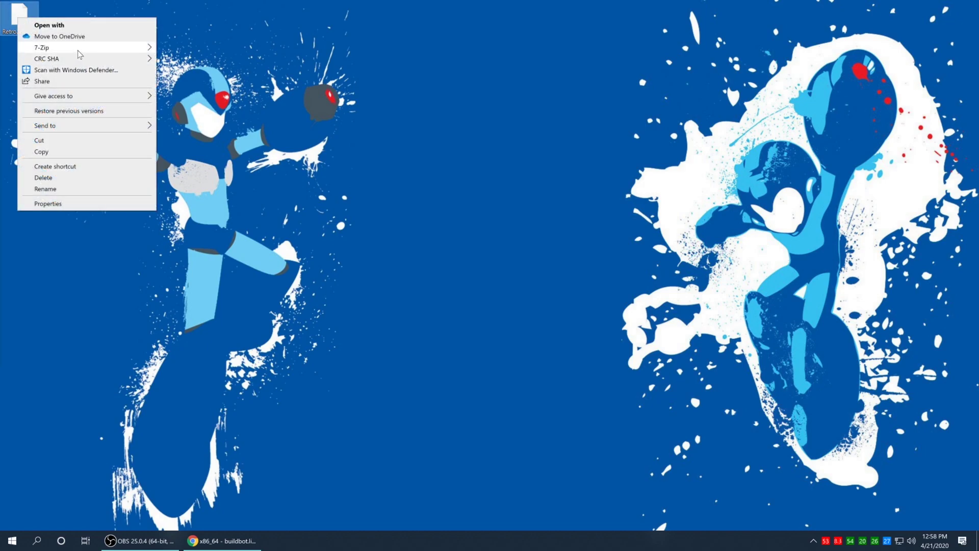
mouse_move(80, 54)
click(211, 96)
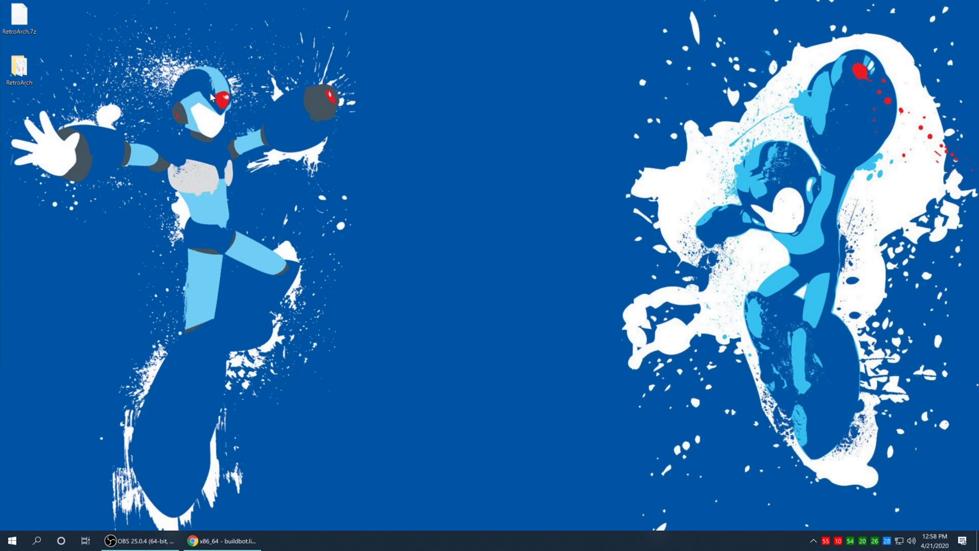
Step: Run RetroArch once from the extracted RetroArch folder on the desktop and close it
double_click(19, 67)
scroll(293, 301, down, 15)
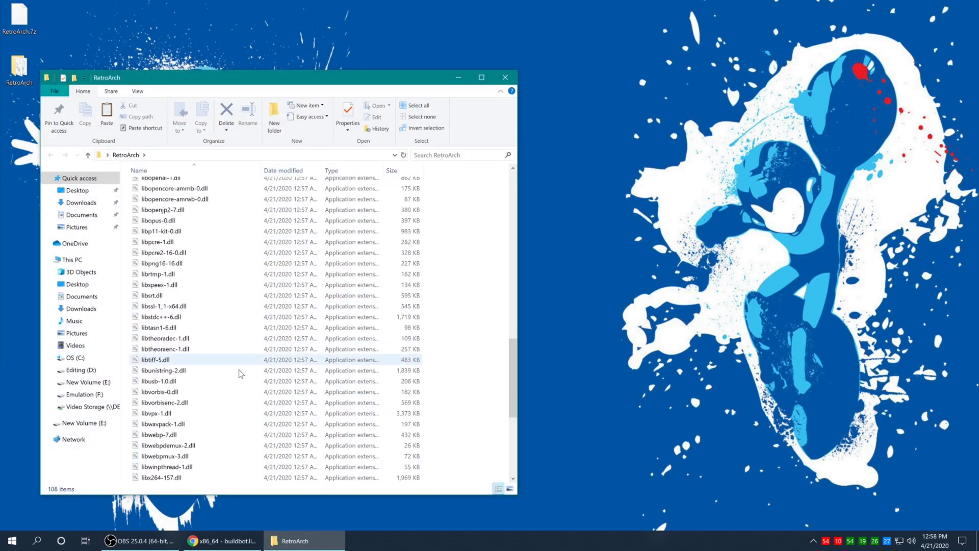
double_click(176, 404)
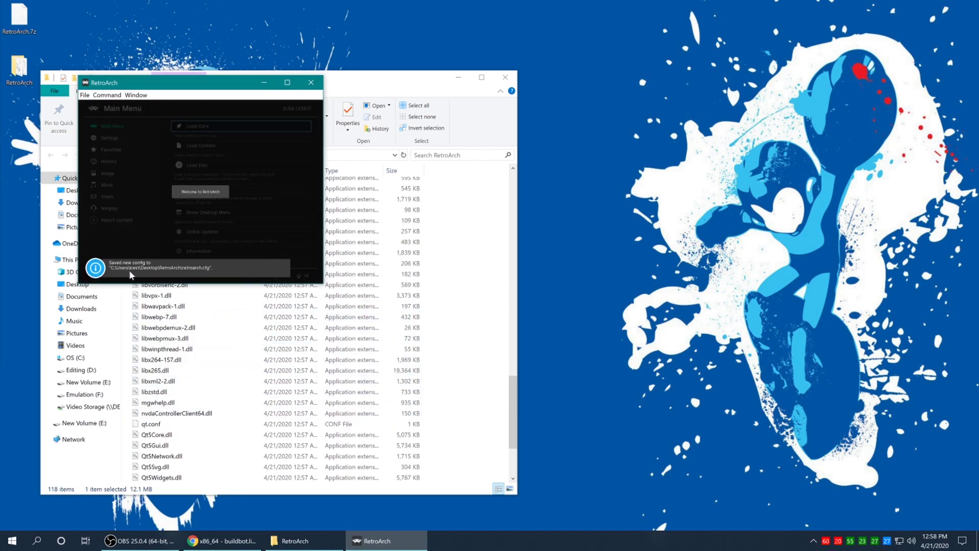
click(311, 82)
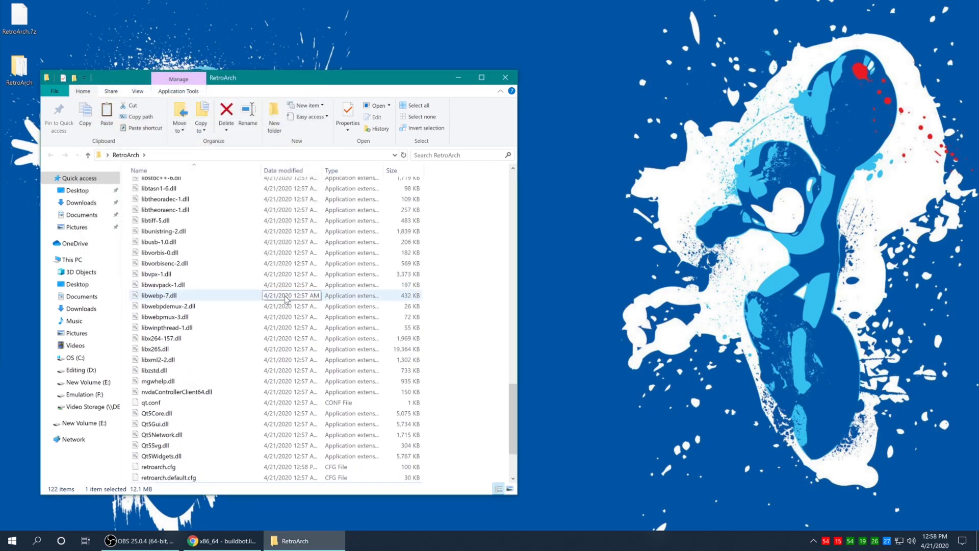
Step: Delete retroarch.cfg from the RetroArch folder and relaunch retroarch in full screen
scroll(204, 347, down, 3)
click(172, 382)
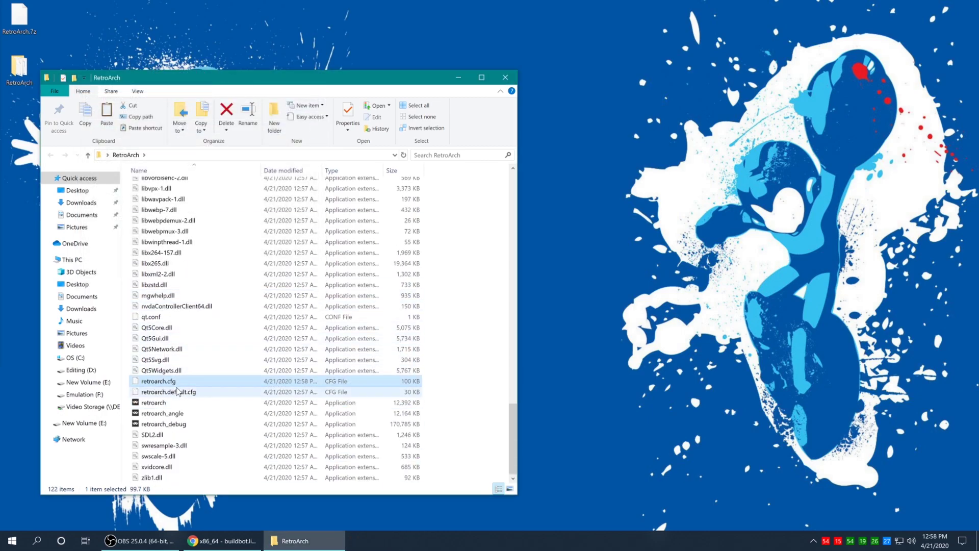
key(Delete)
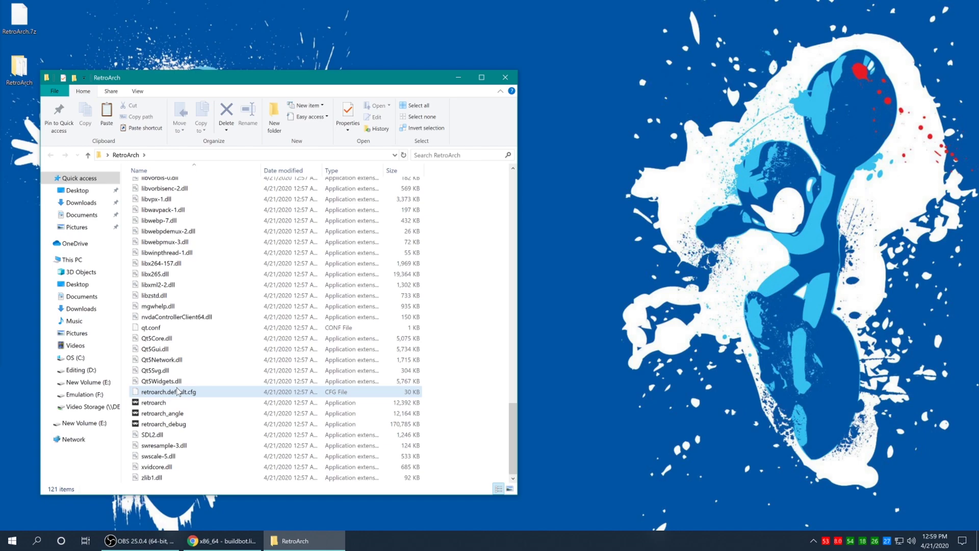
double_click(153, 407)
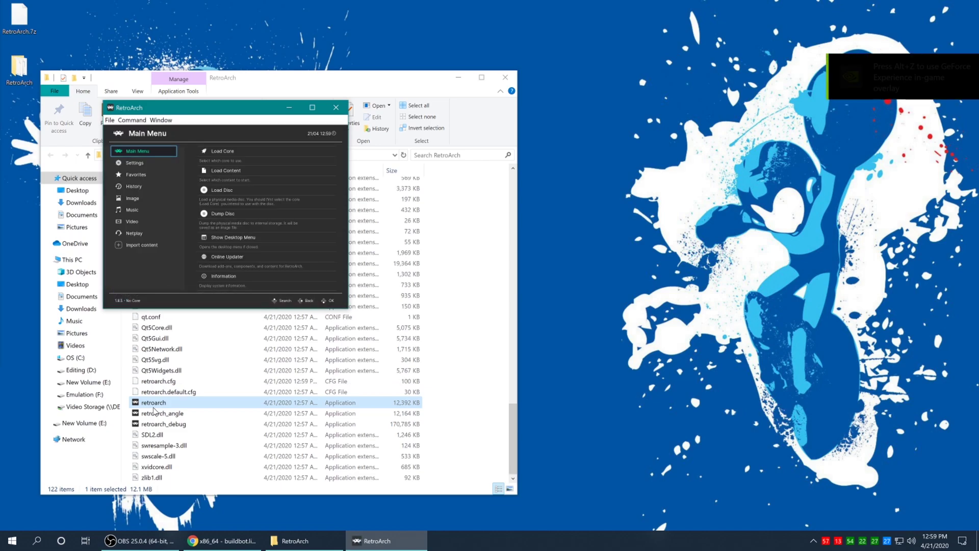
key(F11)
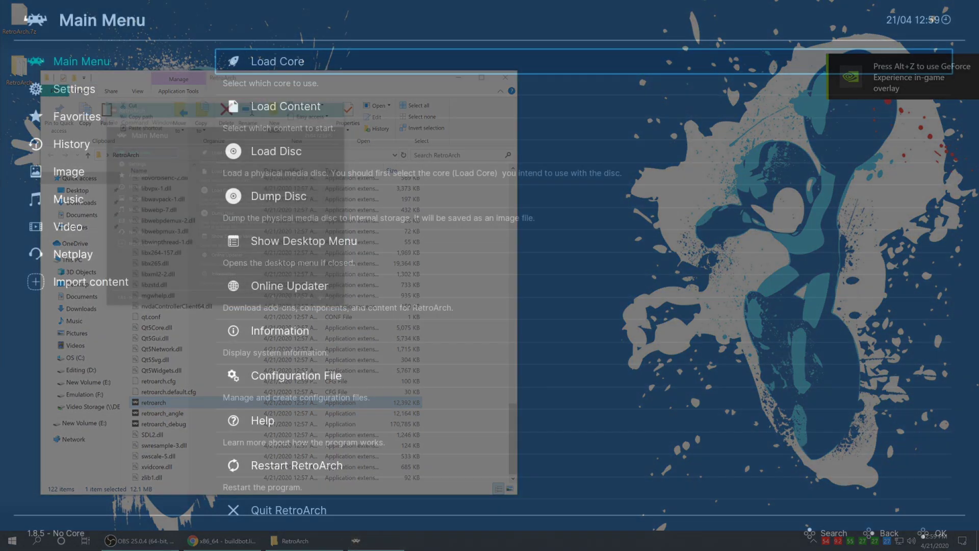
Step: Open the Core Updater list from the Online Updater
key(Down)
key(Down)
key(Down)
key(Down)
key(Down)
key(Return)
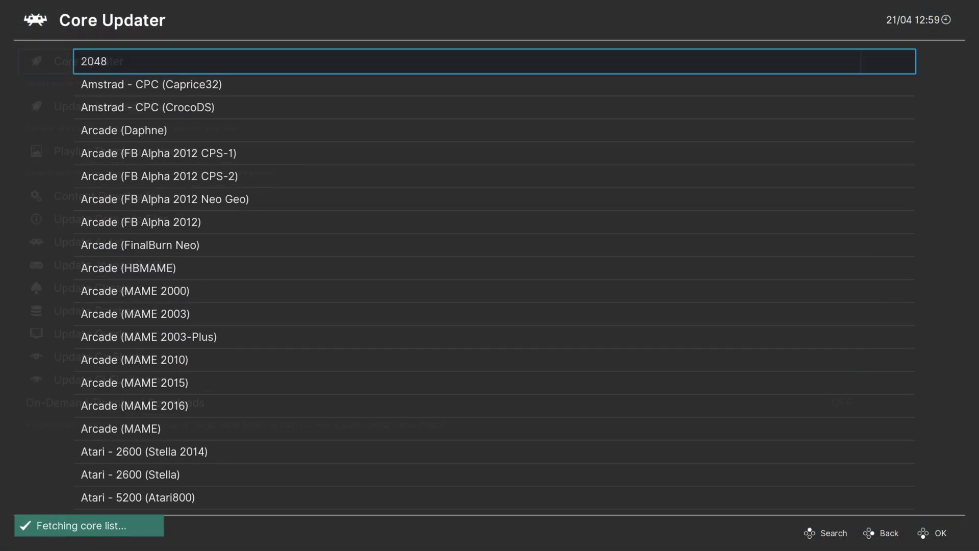
Step: Download the Nintendo - NES / Famicom (Mesen) core and return to the main menu
key(Down)
key(Down)
key(Down)
key(Down)
key(Down)
key(Down)
key(Down)
key(Down)
key(Down)
key(Down)
key(Down)
key(Down)
key(Down)
key(Down)
key(Down)
key(Down)
key(Down)
key(Down)
key(Down)
key(Down)
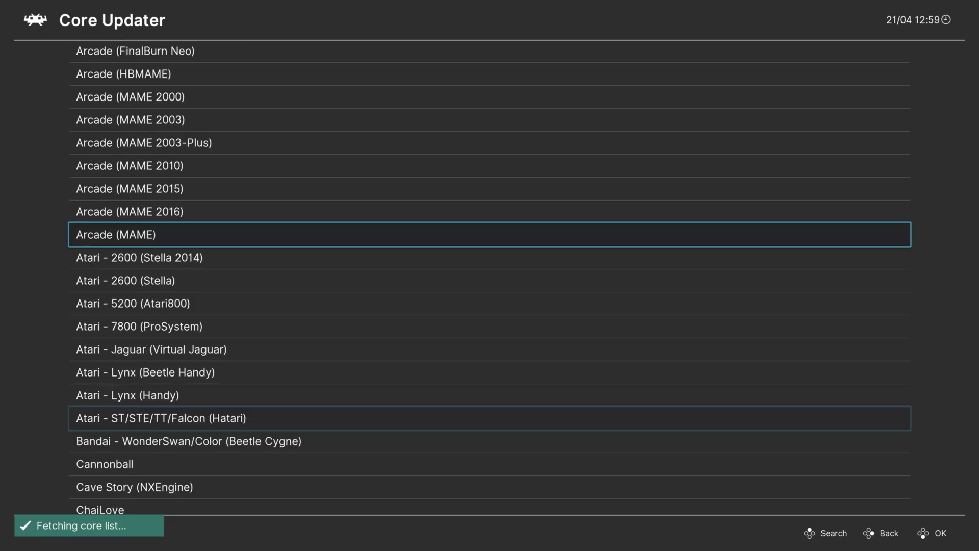
key(Down)
key(Down)
key(Down)
key(Down)
key(Down)
key(Down)
key(Down)
key(Down)
key(Down)
key(Down)
key(Down)
key(Down)
key(Down)
key(Down)
key(Down)
key(Down)
key(Down)
key(Down)
key(Down)
key(Down)
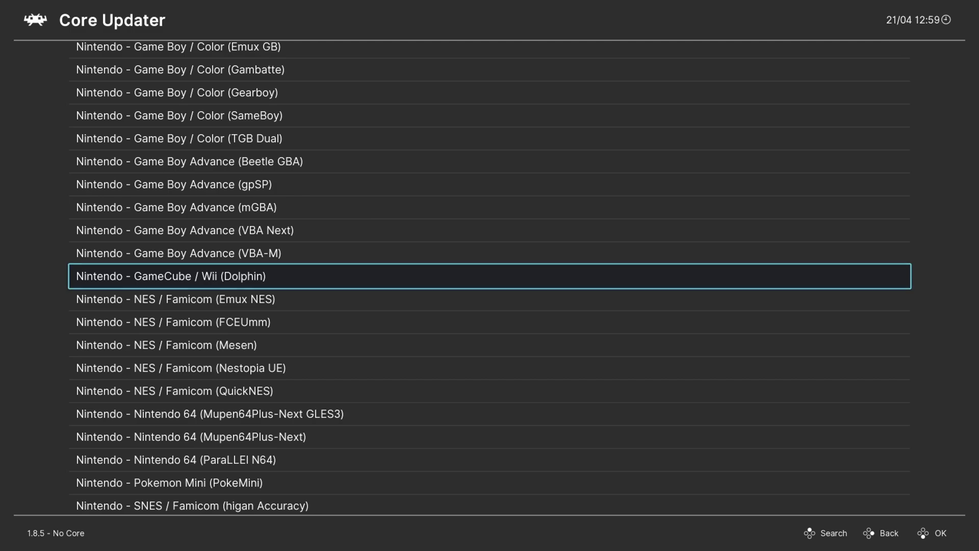
key(Down)
key(Down)
key(Down)
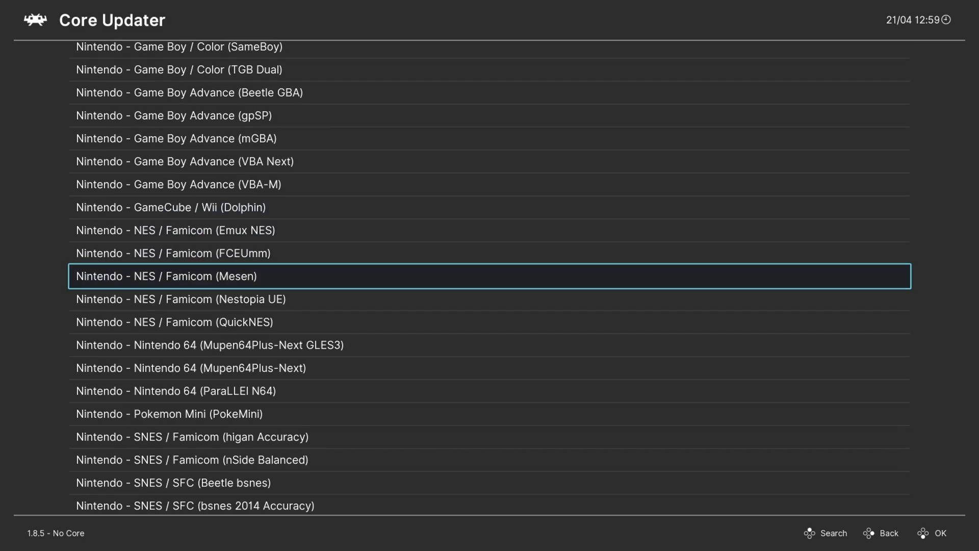
key(Return)
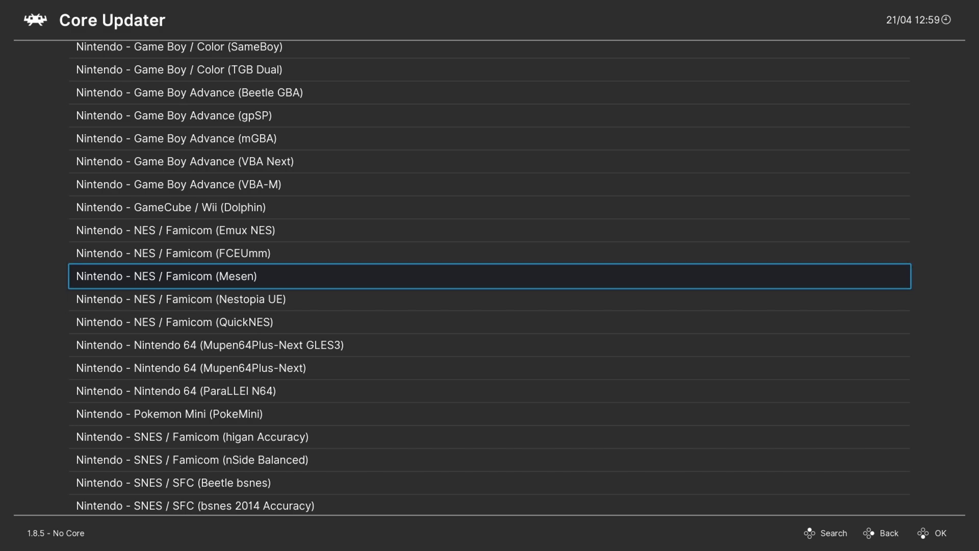
key(BackSpace)
key(BackSpace)
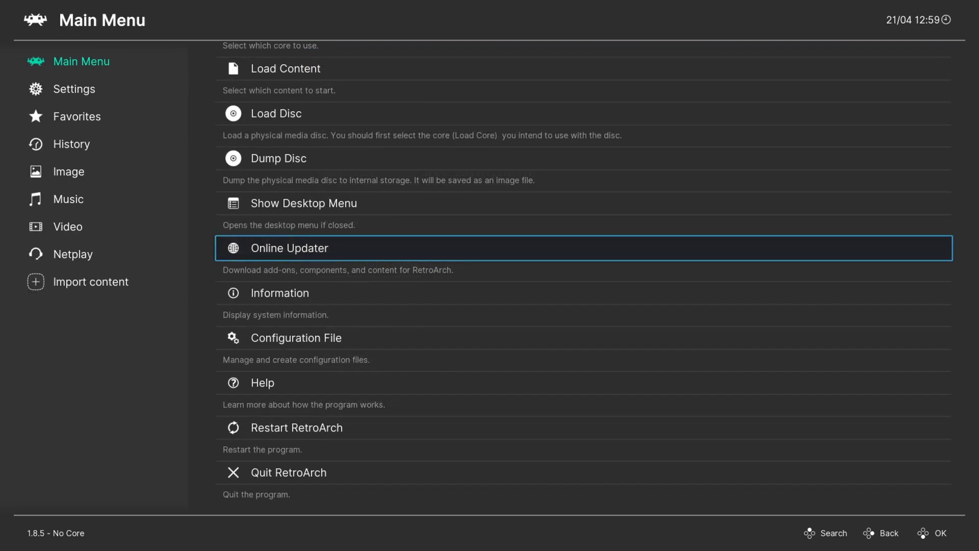
Step: Load Legend of Zelda, The (USA).nes as content from the NES Games folder on the desktop
key(Up)
key(Up)
key(Up)
key(Up)
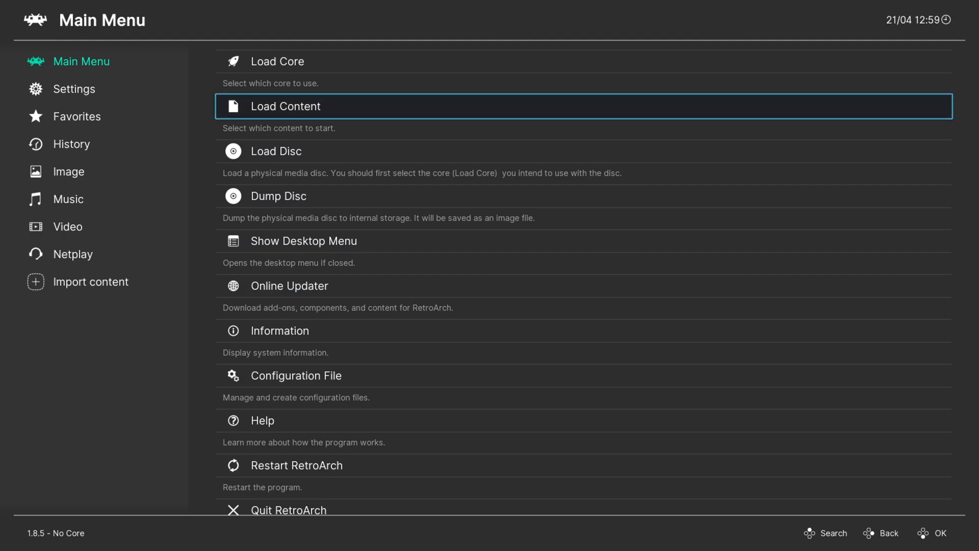
key(Return)
key(Up)
key(Up)
key(Return)
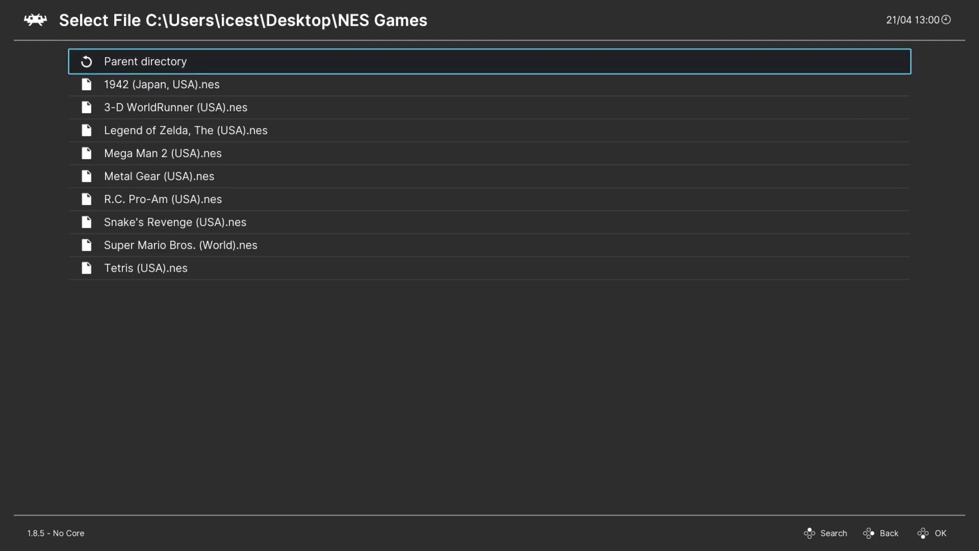
key(Down)
key(Down)
key(Down)
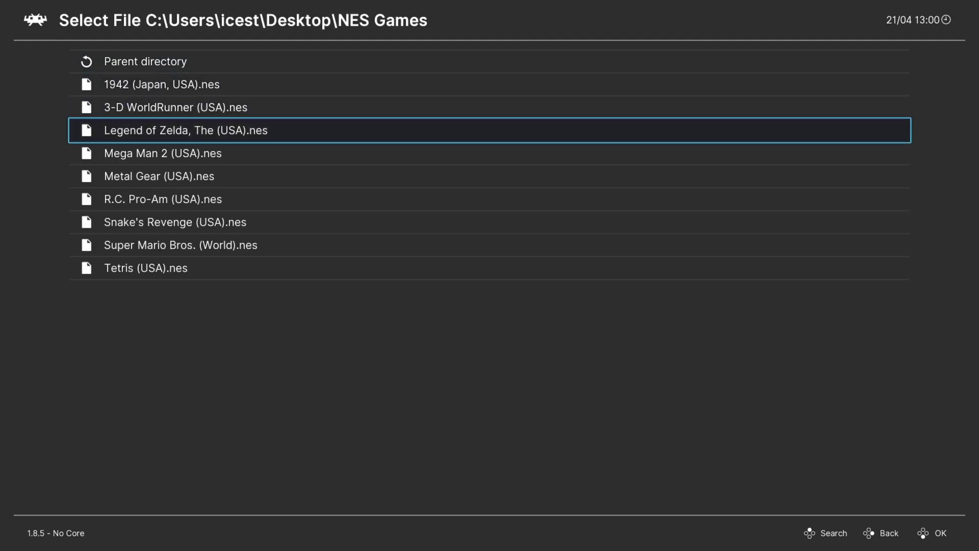
key(Return)
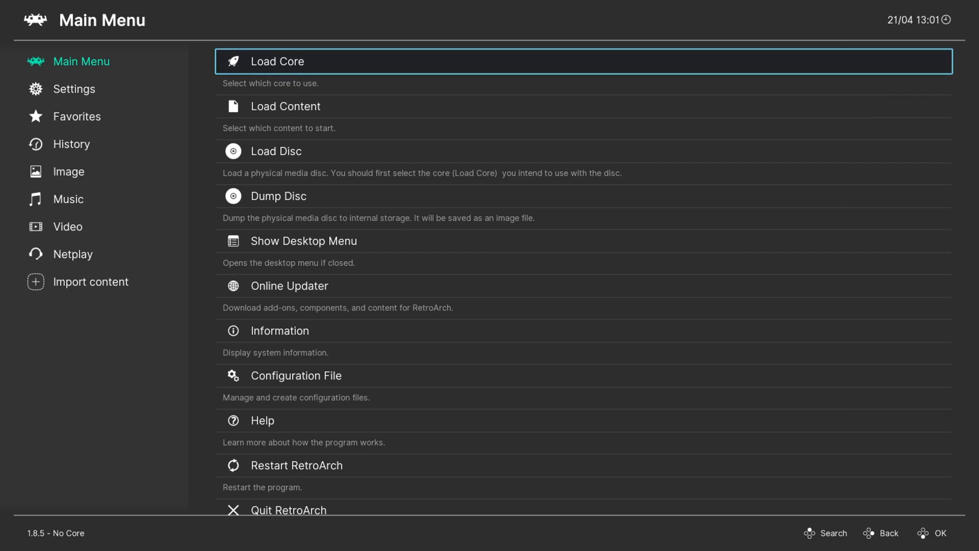
Step: Show the RetroArch desktop menu and accept its welcome message
key(Down)
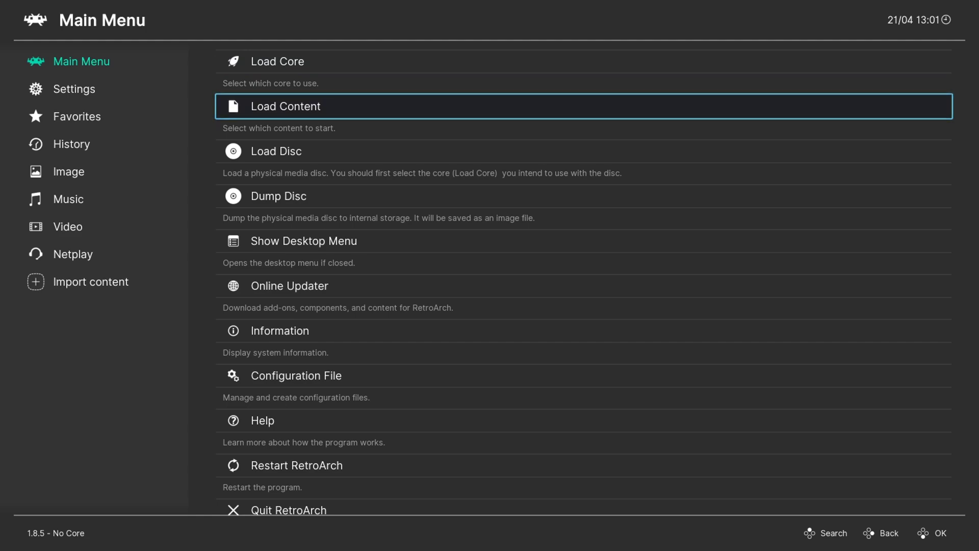
key(Down)
key(Down)
key(Down)
key(Return)
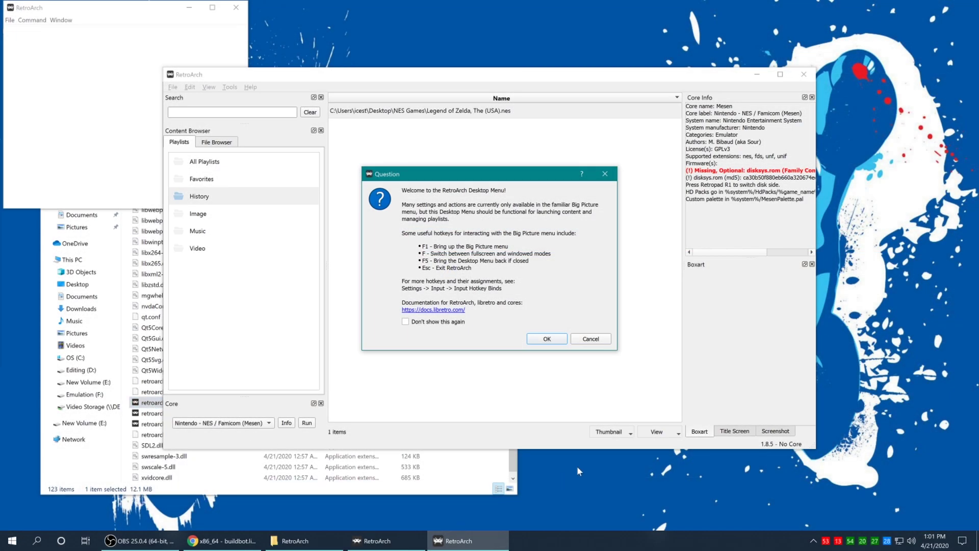
click(547, 339)
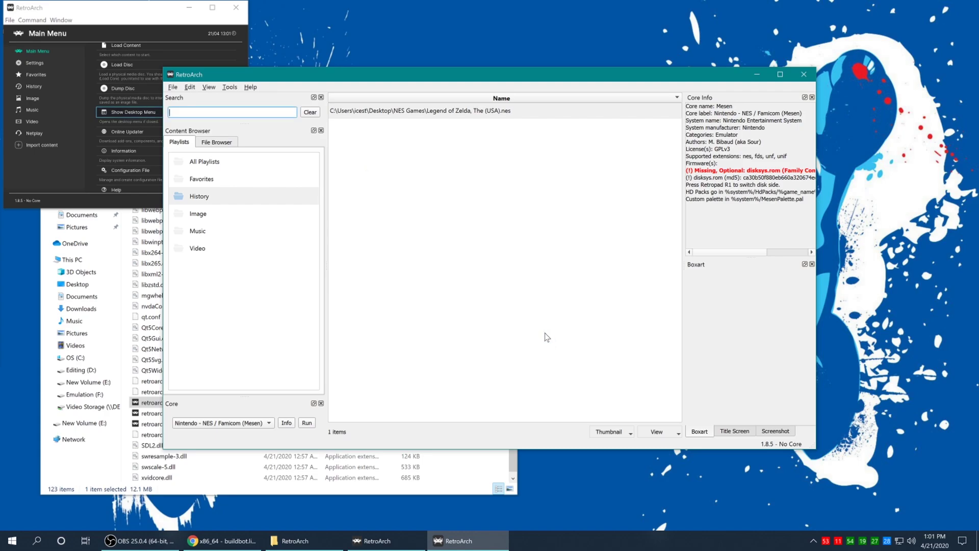
Step: Create a new playlist named "Nintendo - Nintendo Entertainment System"
right_click(238, 293)
click(275, 296)
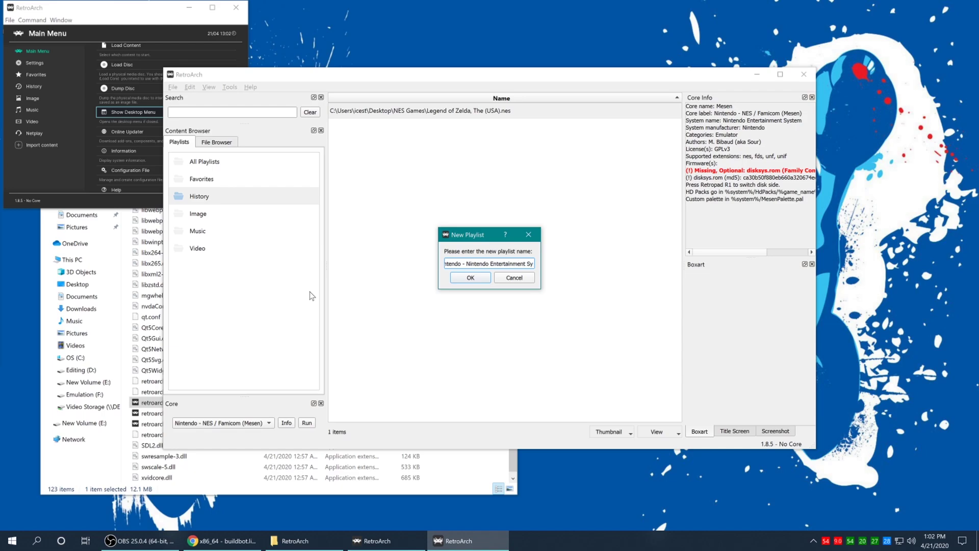
text(m)
key(Return)
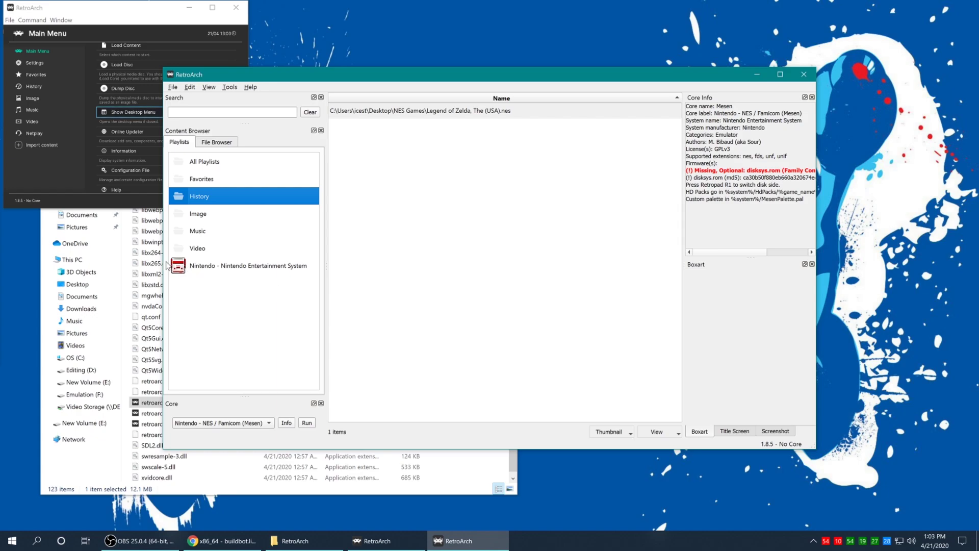
Step: Choose the desktop's NES Games folder as the folder to add to the Nintendo - Nintendo Entertainment System playlist
click(240, 266)
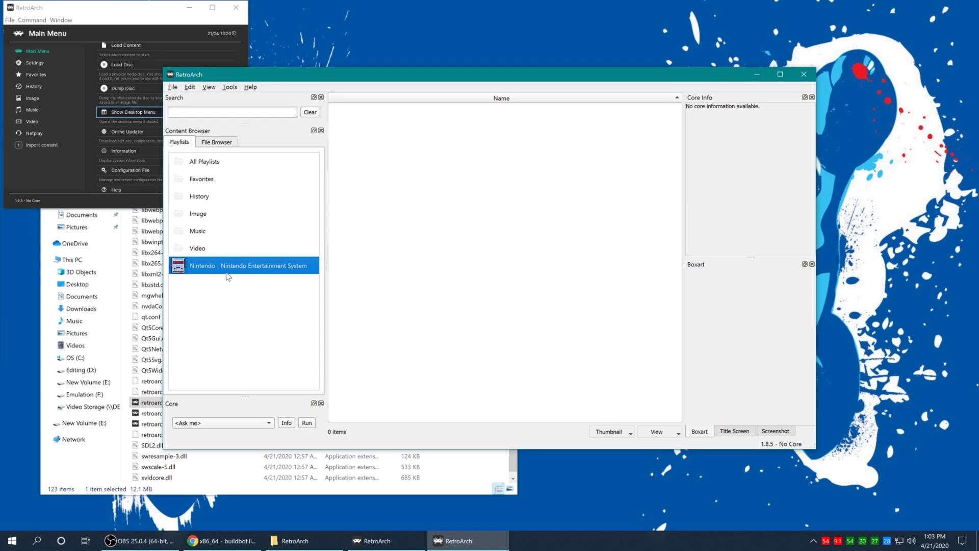
right_click(425, 168)
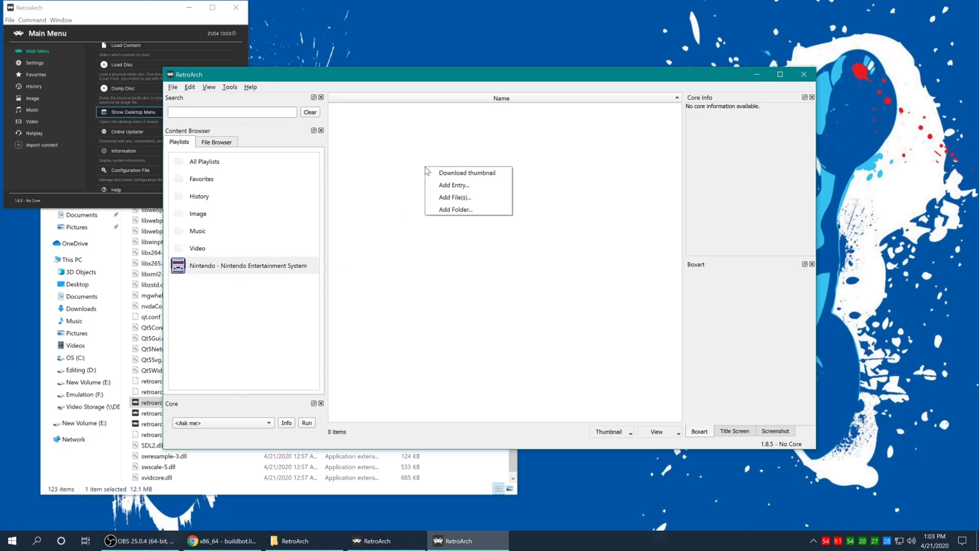
click(456, 210)
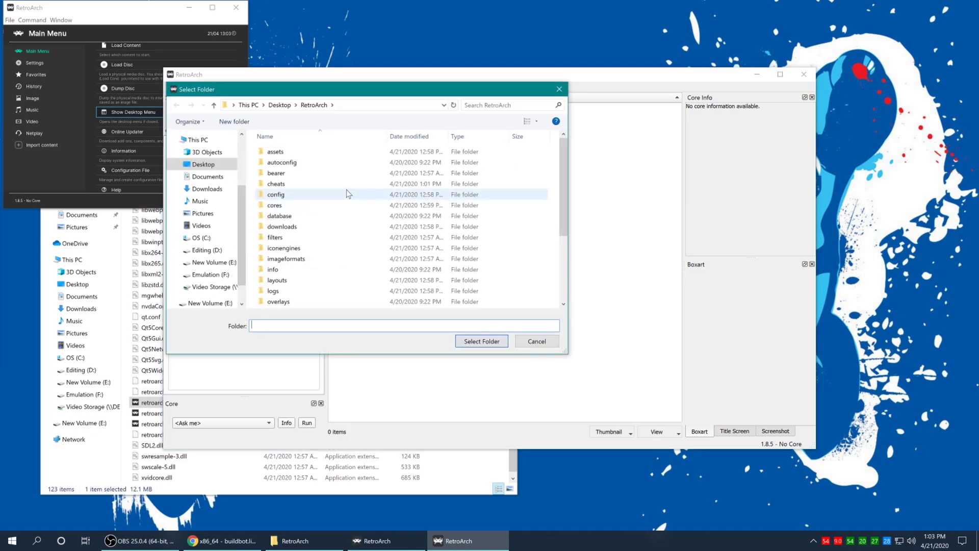
click(203, 164)
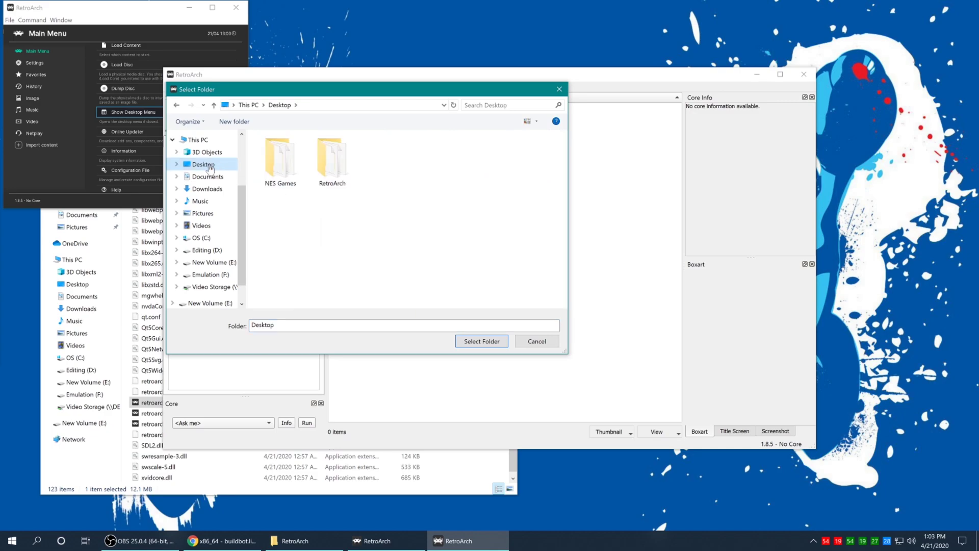
click(294, 171)
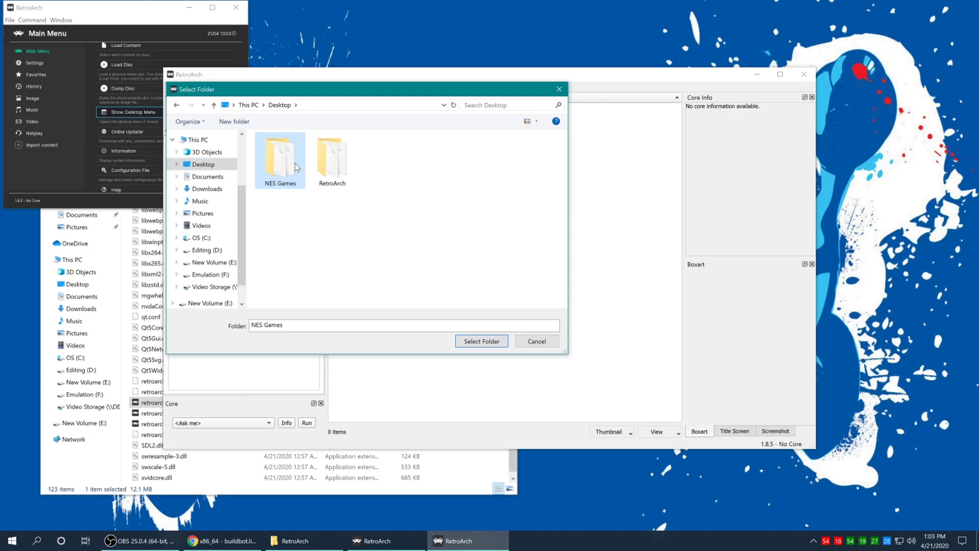
click(473, 342)
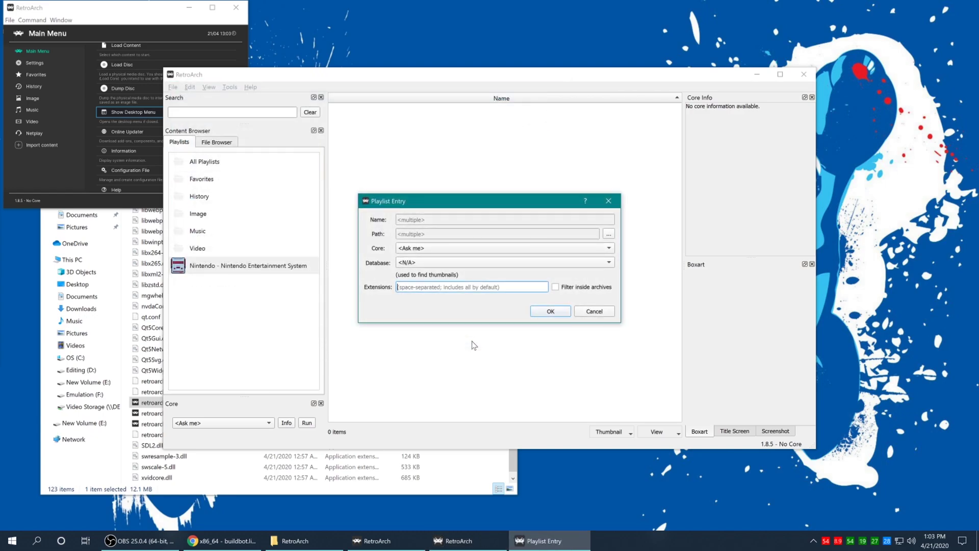
Step: Add the folder's games to the playlist using the Mesen core and the Nintendo - Nintendo Entertainment System database
click(403, 248)
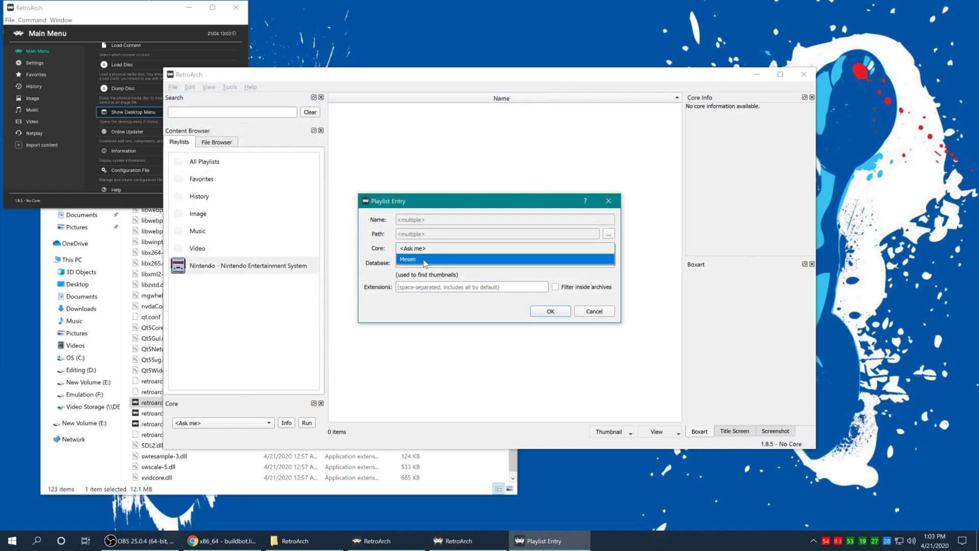
click(423, 260)
click(422, 263)
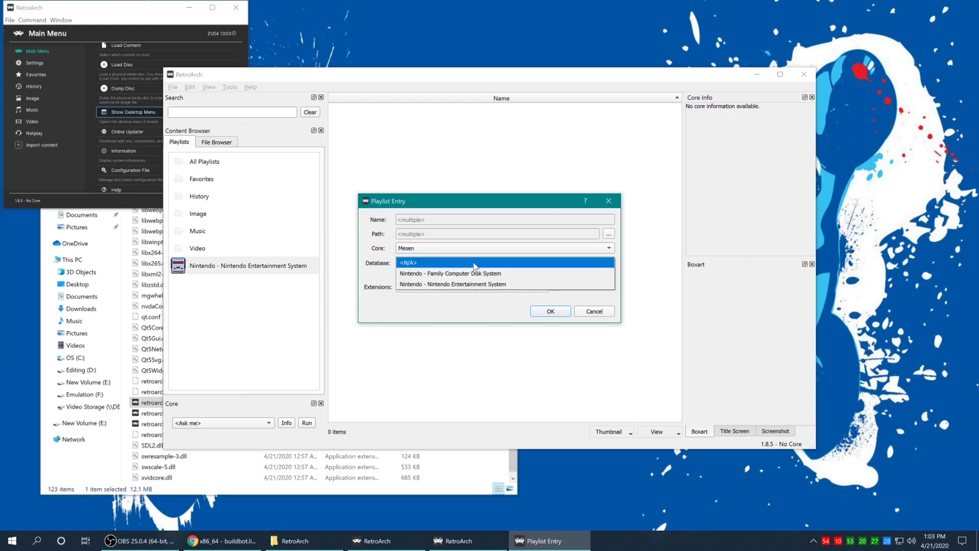
click(447, 285)
click(546, 310)
Step: Look through the games added to the Nintendo - Nintendo Entertainment System playlist, ending on Tetris (USA)
click(353, 231)
click(353, 219)
click(350, 202)
click(349, 187)
key(Up)
key(Up)
key(Up)
key(Up)
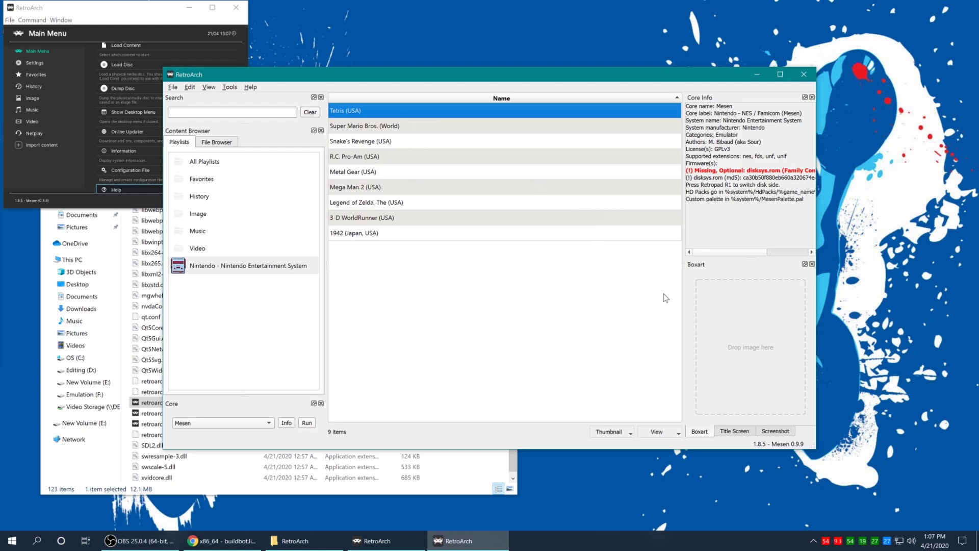
Step: Read the full firmware lines in the Mesen core's information
drag(745, 253, 763, 251)
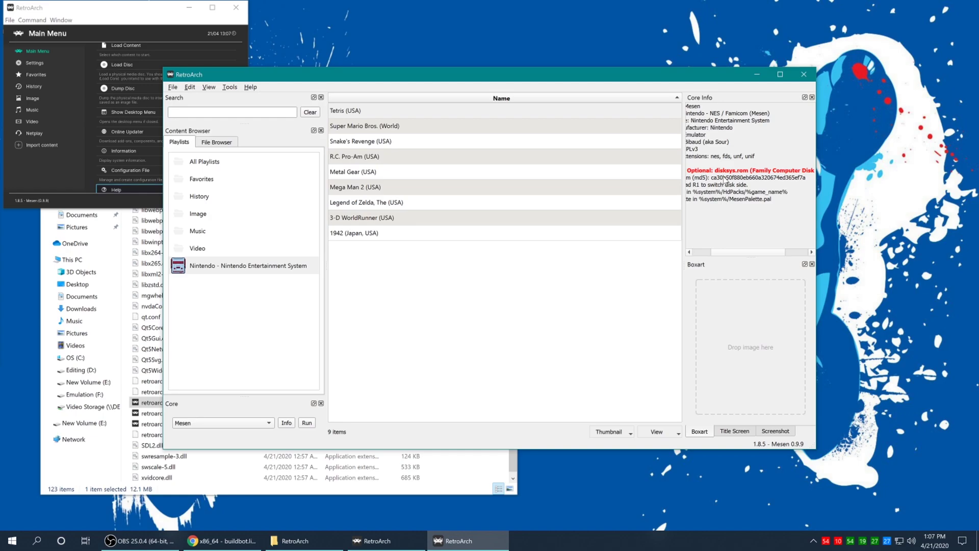
click(777, 251)
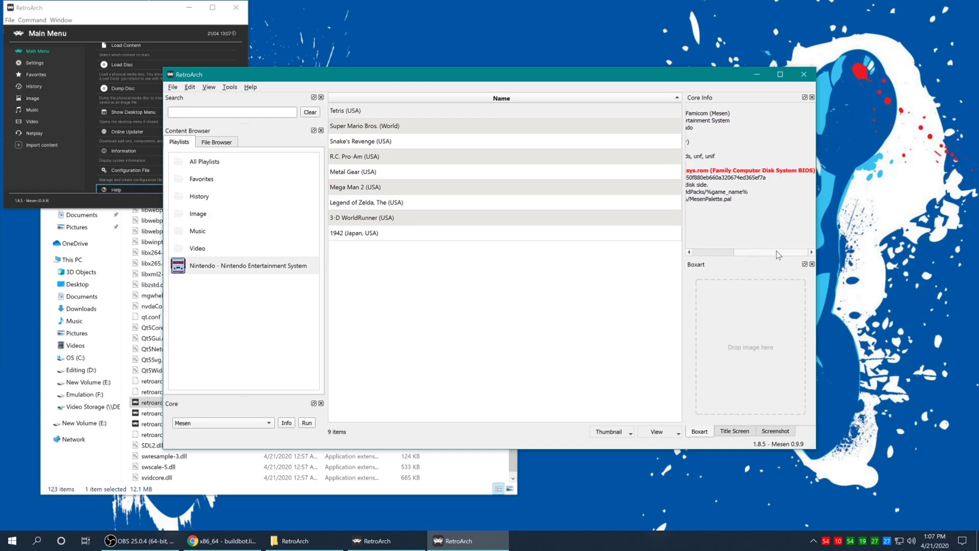
drag(784, 253, 743, 253)
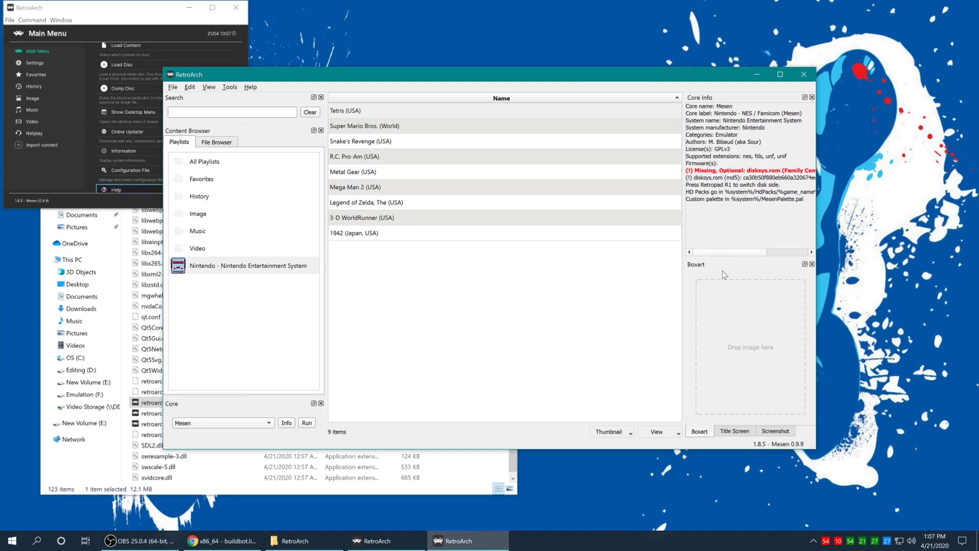
drag(746, 253, 803, 253)
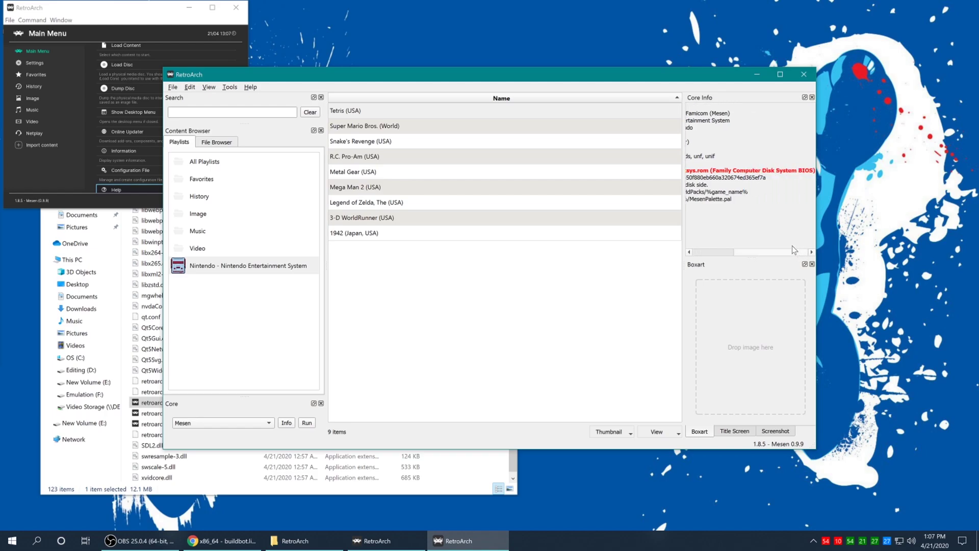
drag(769, 252, 728, 252)
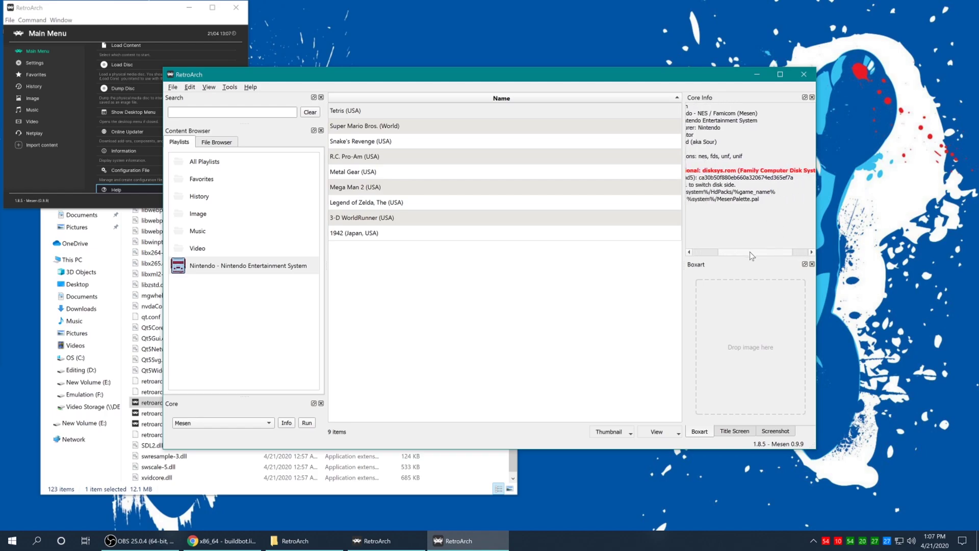
Step: Switch to File Explorer and open the system folder inside the RetroArch folder
click(474, 483)
scroll(299, 406, up, 20)
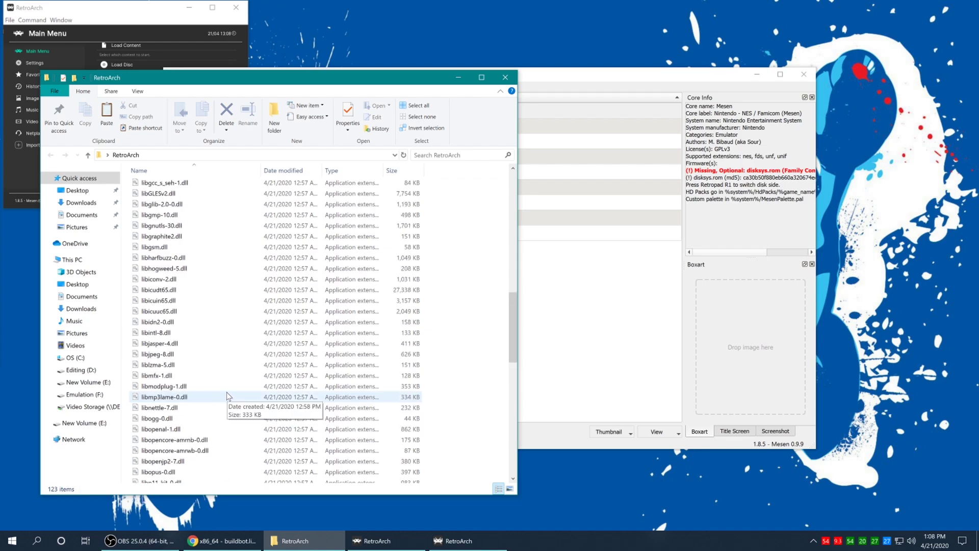
scroll(227, 357, up, 3)
double_click(171, 296)
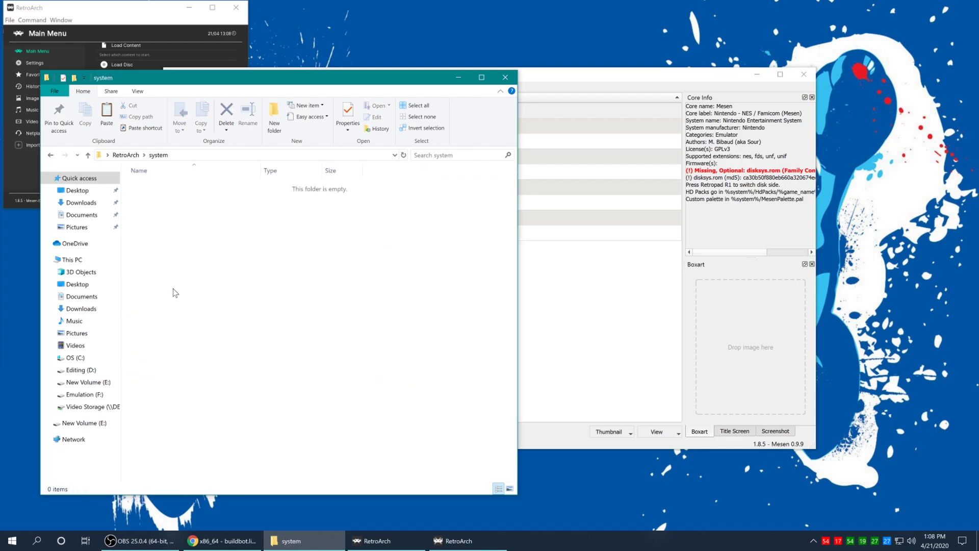
Step: Switch back to RetroArch and check several games in the playlist for boxart
key(alt+Tab)
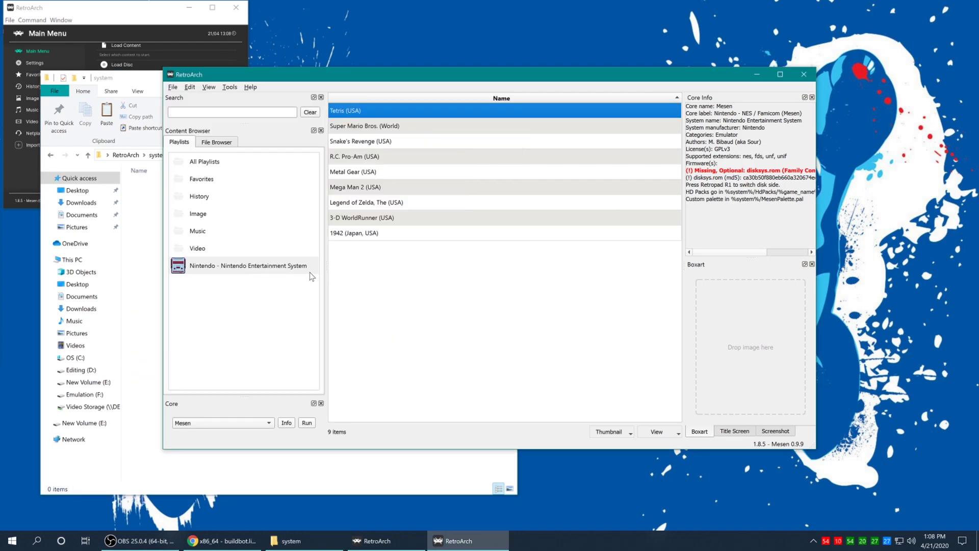
click(390, 148)
click(384, 186)
click(383, 220)
click(363, 237)
Step: Download all thumbnails for the Nintendo - Nintendo Entertainment System playlist, limited to this playlist
right_click(247, 270)
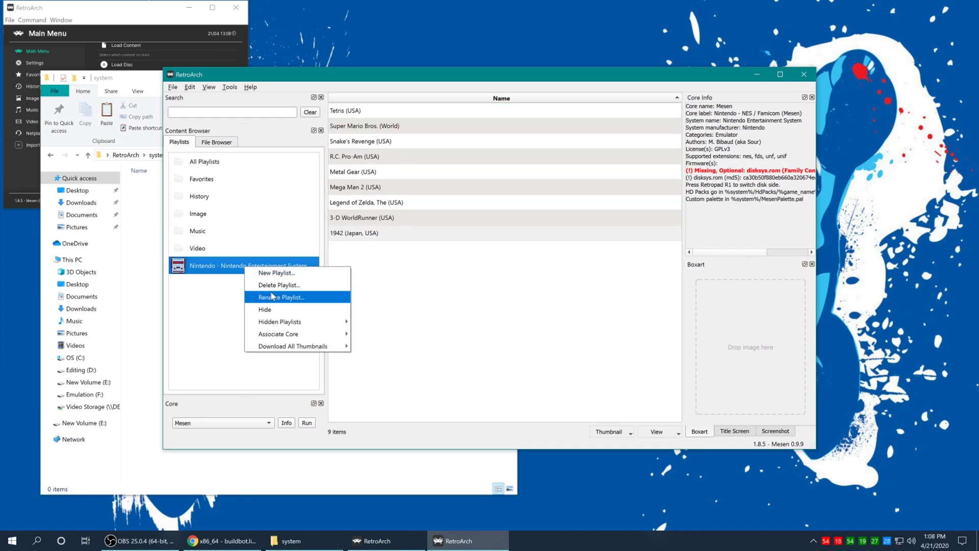
mouse_move(313, 351)
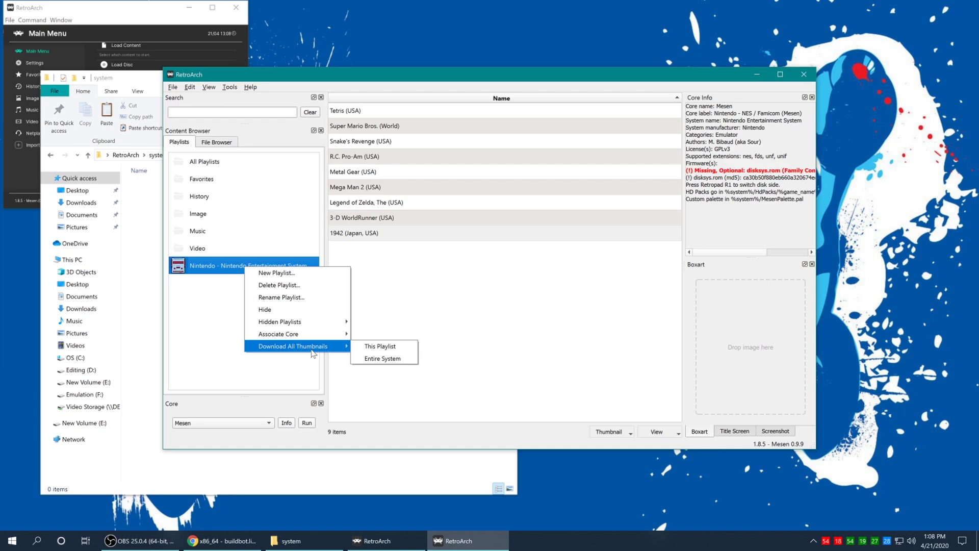
right_click(208, 265)
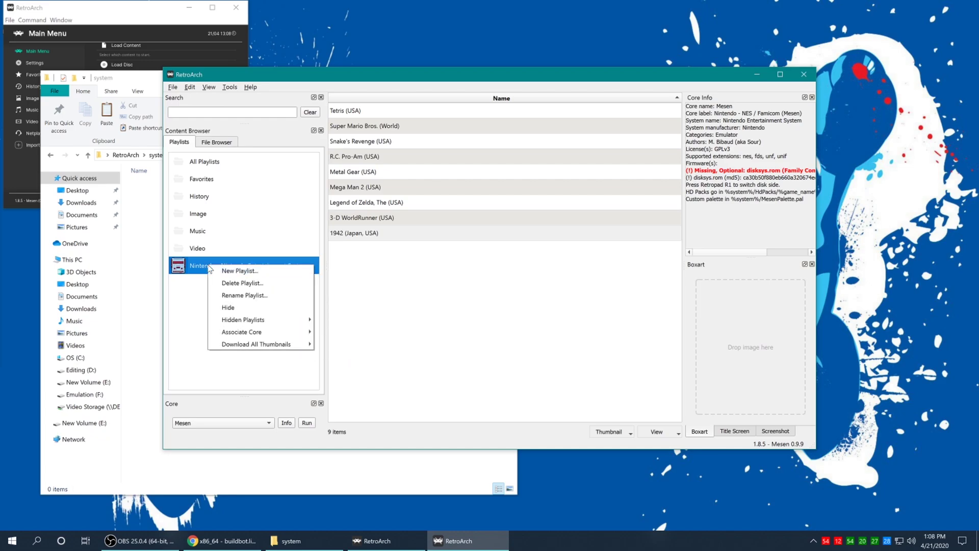
mouse_move(258, 348)
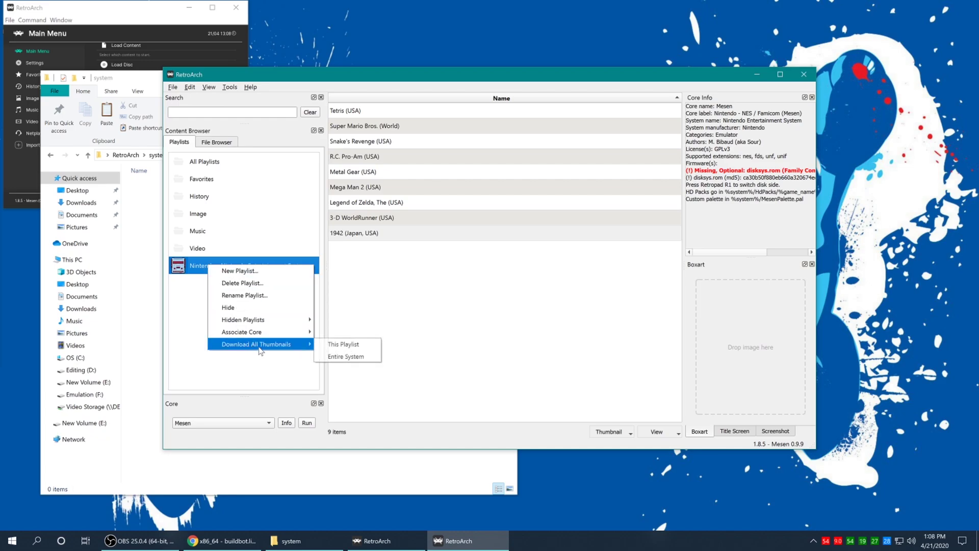
click(333, 347)
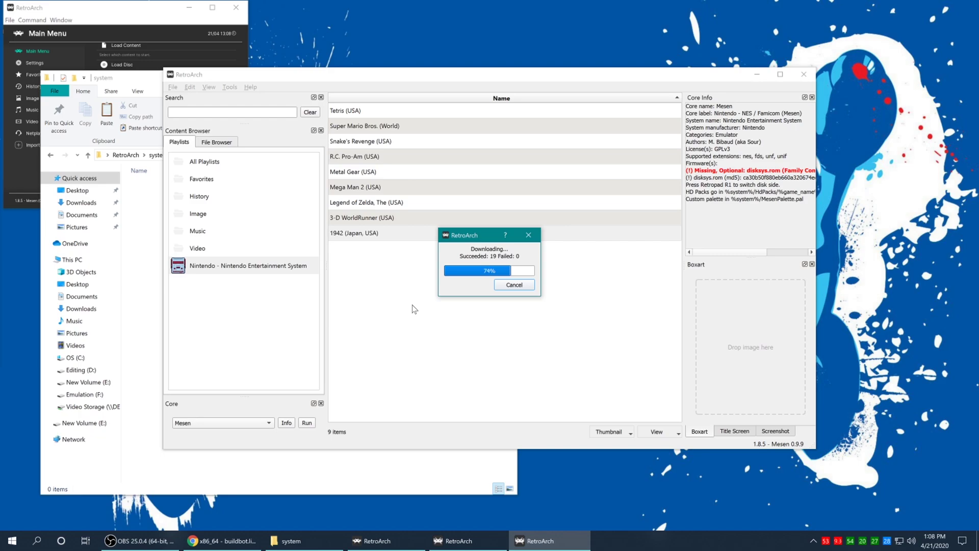
Step: Check the downloaded boxart of the playlist's games, including Legend of Zelda, Mega Man 2 and 1942
click(377, 217)
click(378, 200)
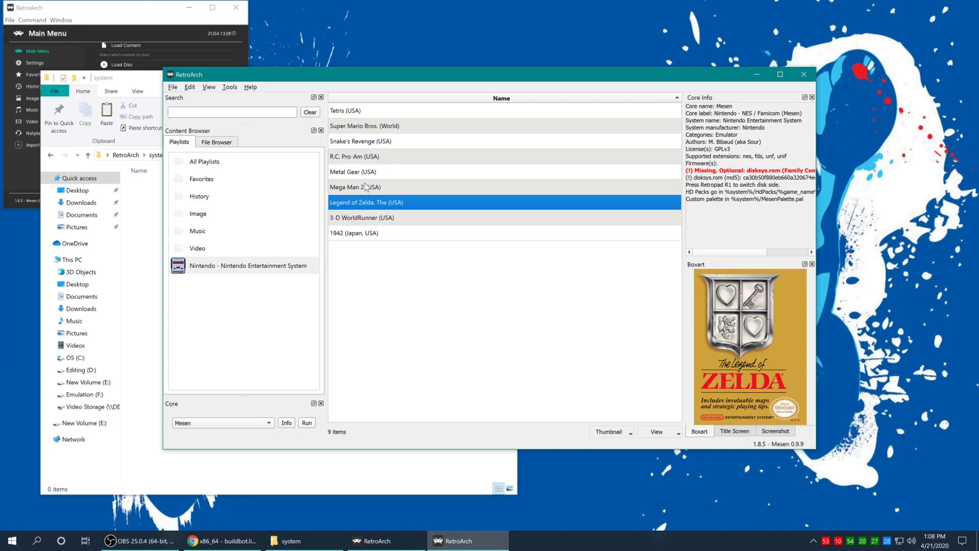
click(365, 187)
click(370, 171)
click(370, 156)
click(357, 233)
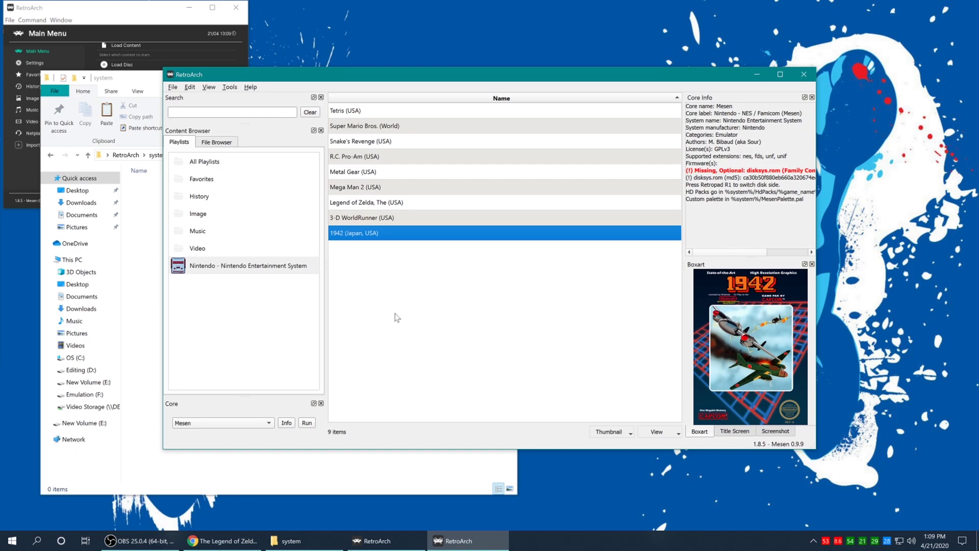
click(384, 218)
click(384, 204)
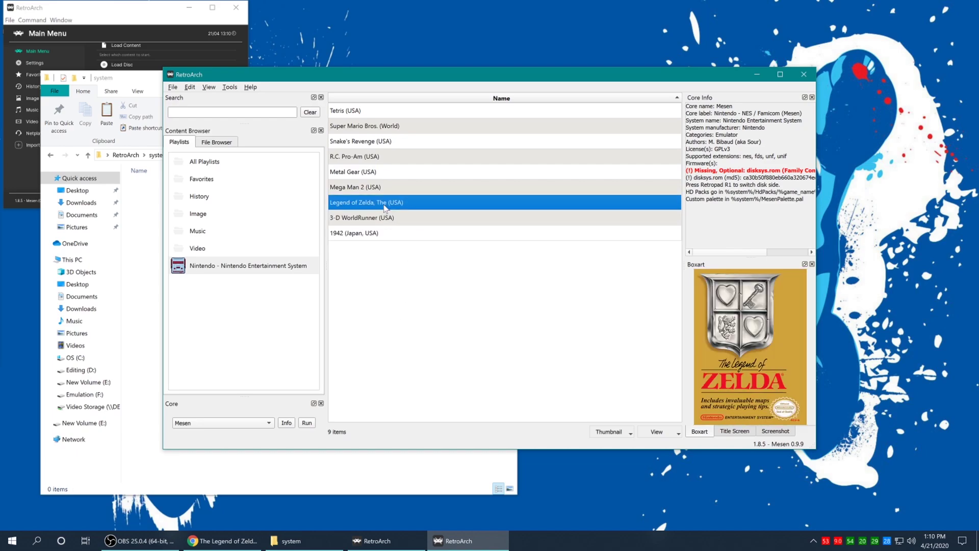
click(384, 192)
click(381, 156)
click(383, 141)
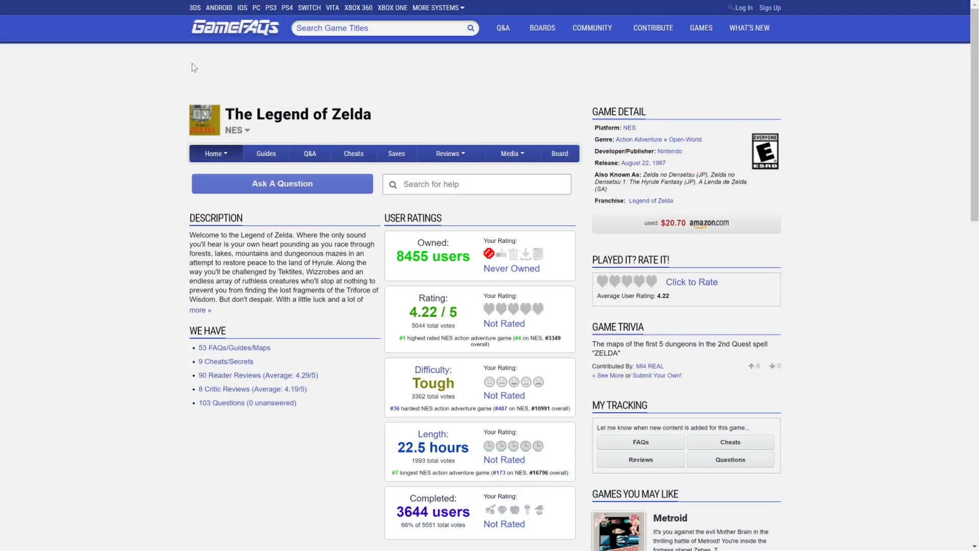
Step: Switch to the GameFAQs page for The Legend of Zelda and open the US 08/22/87 box shot from its images
mouse_move(515, 155)
click(511, 172)
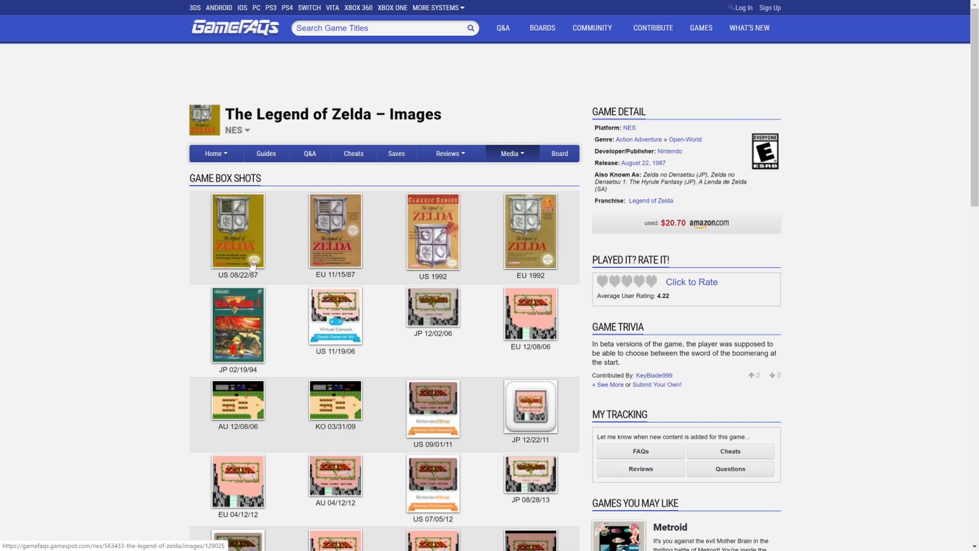
click(247, 237)
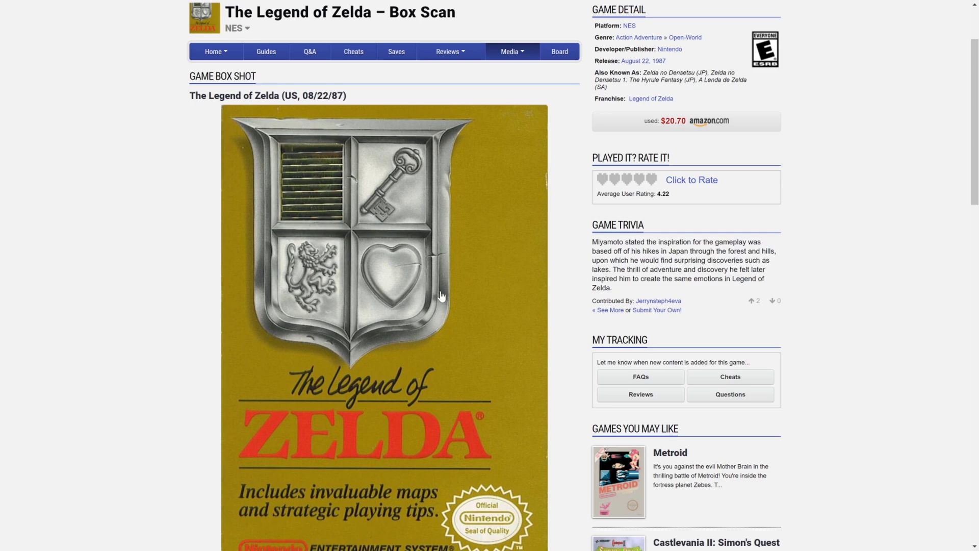
Step: Save the front cover scan of The Legend of Zelda to the desktop
scroll(480, 267, down, 1)
right_click(459, 252)
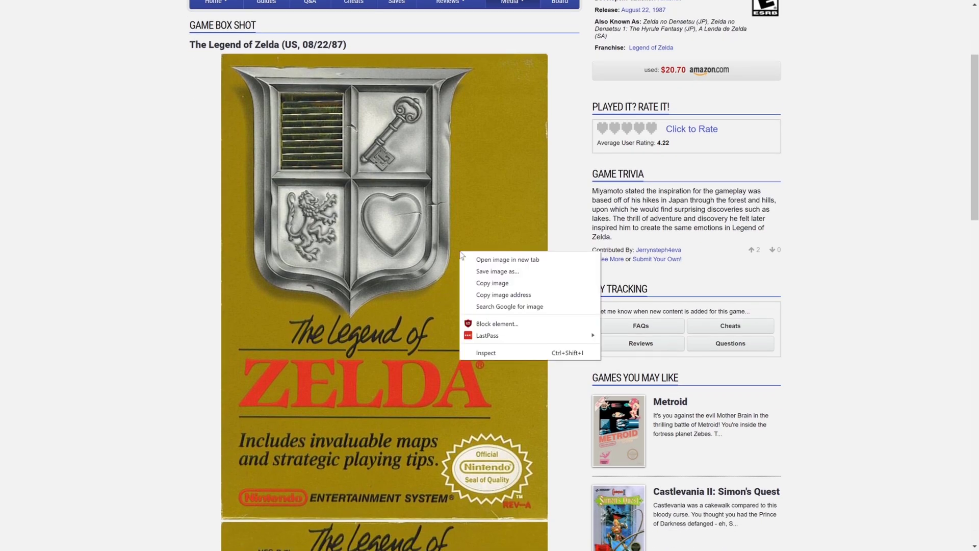
click(514, 274)
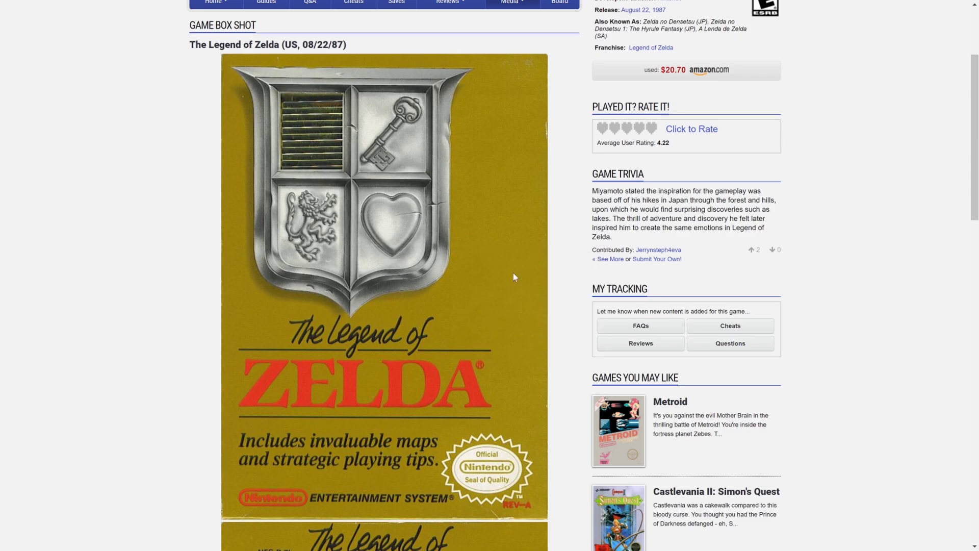
click(470, 436)
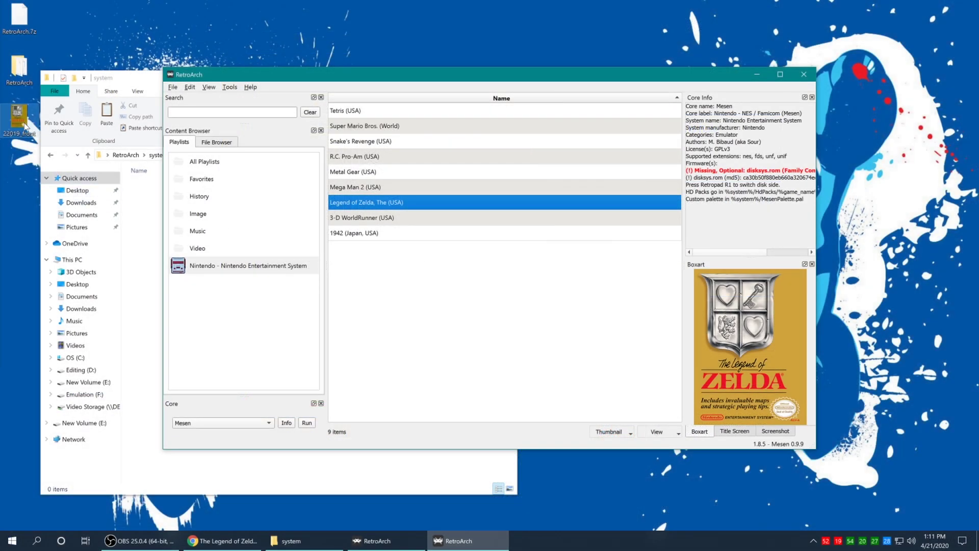
Step: Replace the boxart of Legend of Zelda, The (USA) with the 22019_front image from the desktop, and select neighbouring games to compare
drag(21, 117, 760, 373)
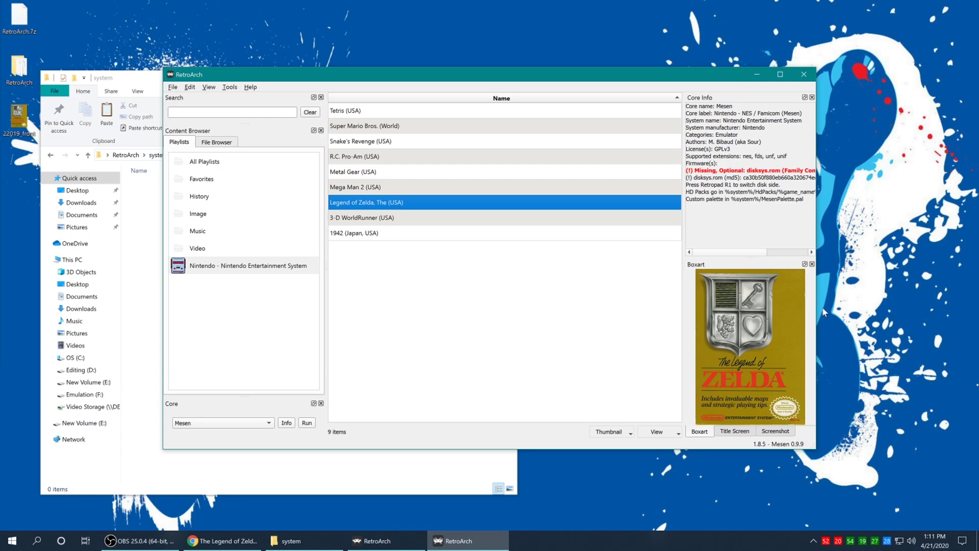
click(364, 218)
click(364, 207)
click(368, 220)
click(367, 233)
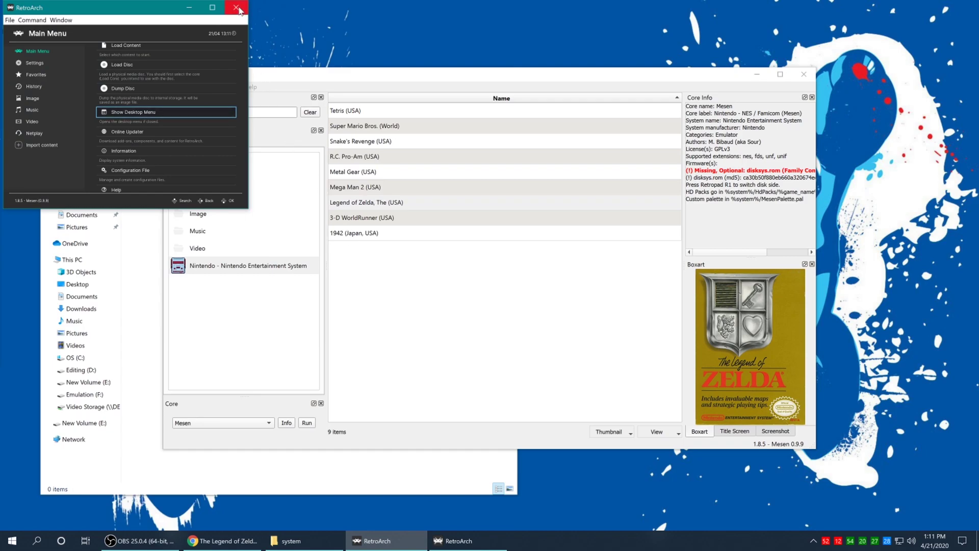
Step: Close RetroArch and relaunch the retroarch application from the RetroArch folder
click(238, 10)
click(181, 211)
key(BackSpace)
scroll(204, 280, down, 15)
scroll(207, 286, down, 12)
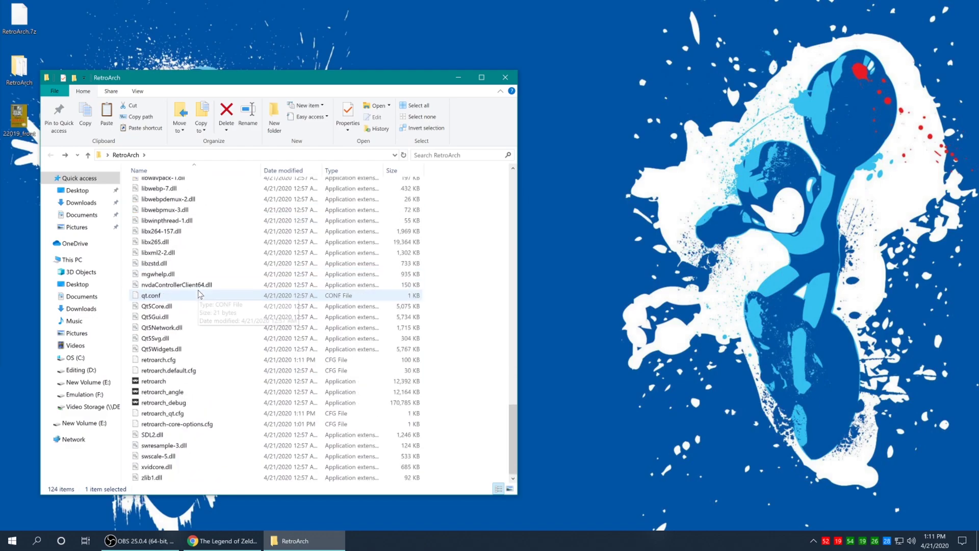
double_click(171, 381)
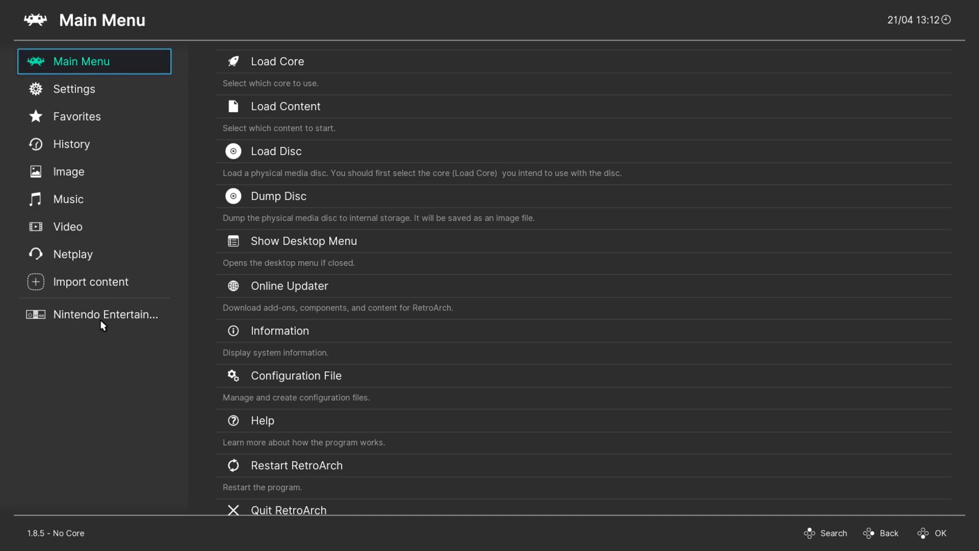
Step: Run Super Mario Bros. (World) from the Nintendo Entertainment System playlist
click(108, 317)
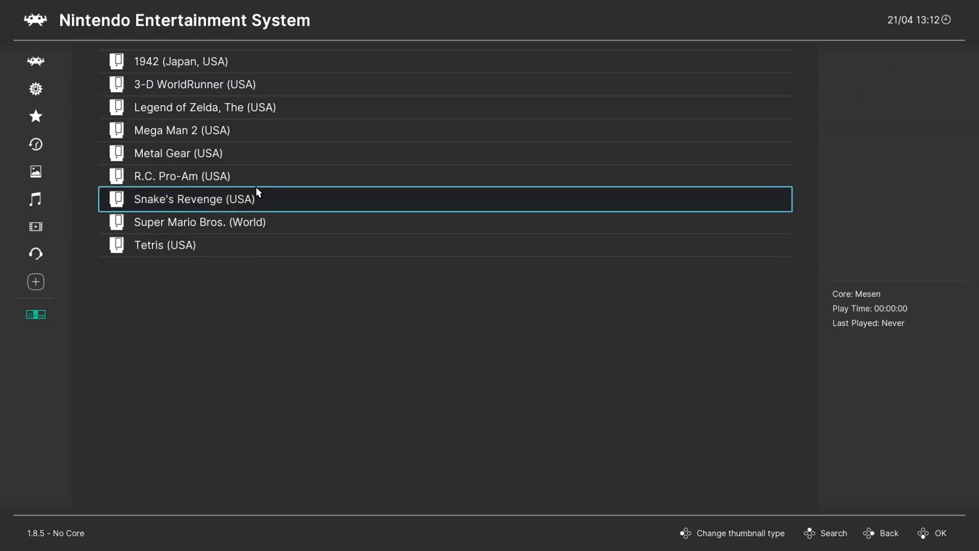
click(251, 222)
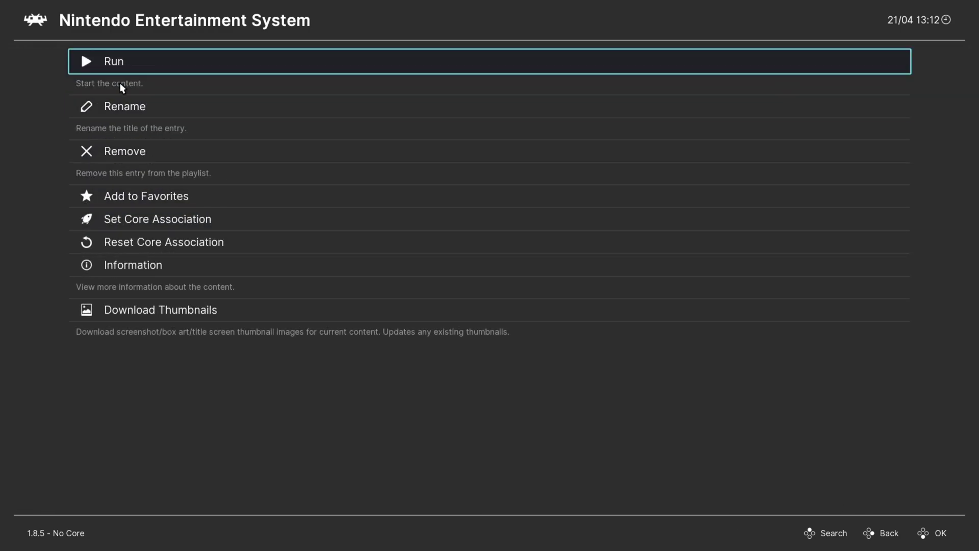
click(117, 64)
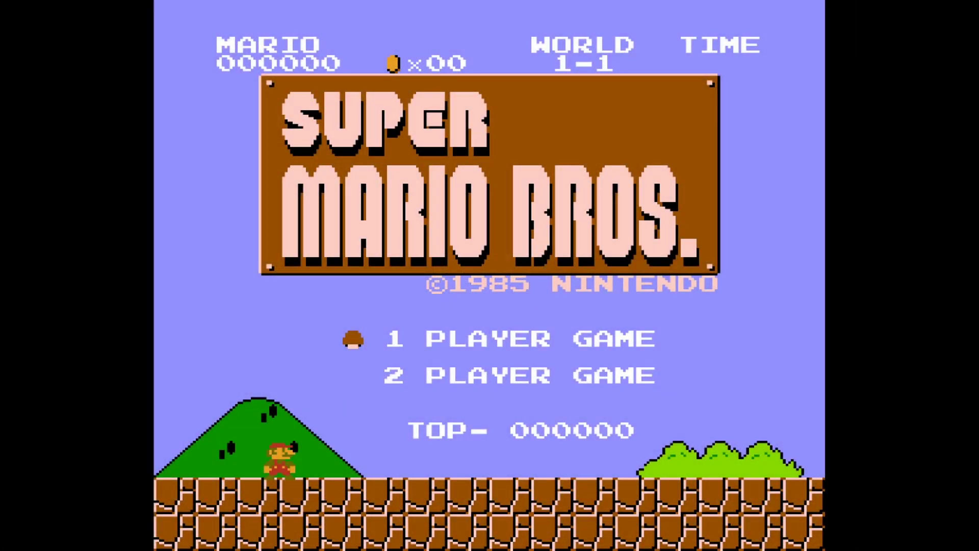
Step: Open the quick menu of the running game and look through its entries, including Options
key(F1)
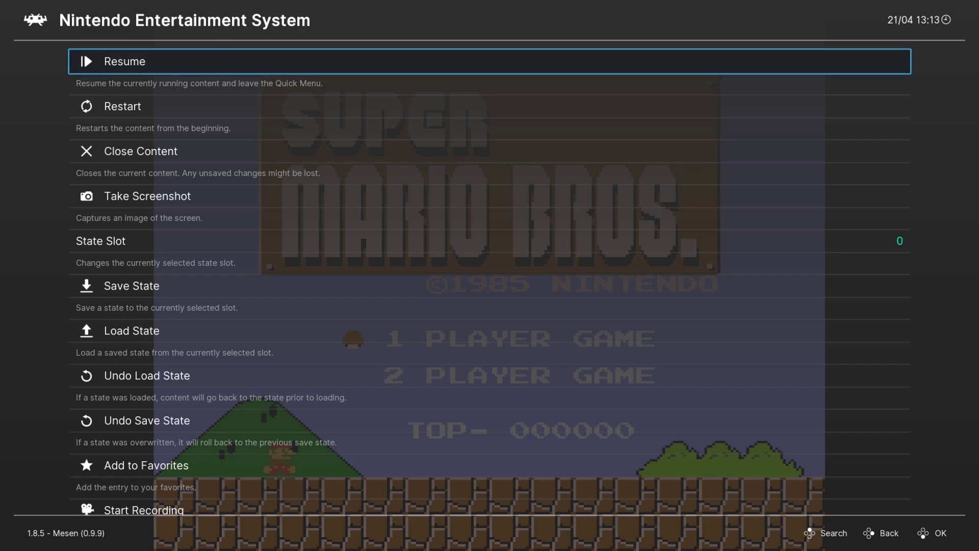
key(Down)
key(Down)
key(Down)
key(Down)
key(Down)
key(Down)
key(Down)
key(Down)
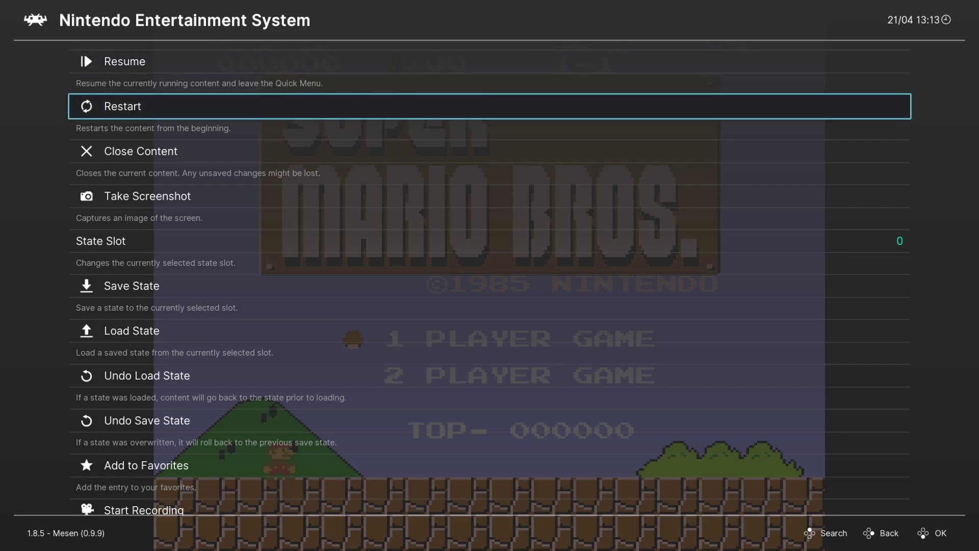
key(Down)
key(Down)
key(Down)
key(Down)
key(Down)
key(Down)
key(Up)
key(Up)
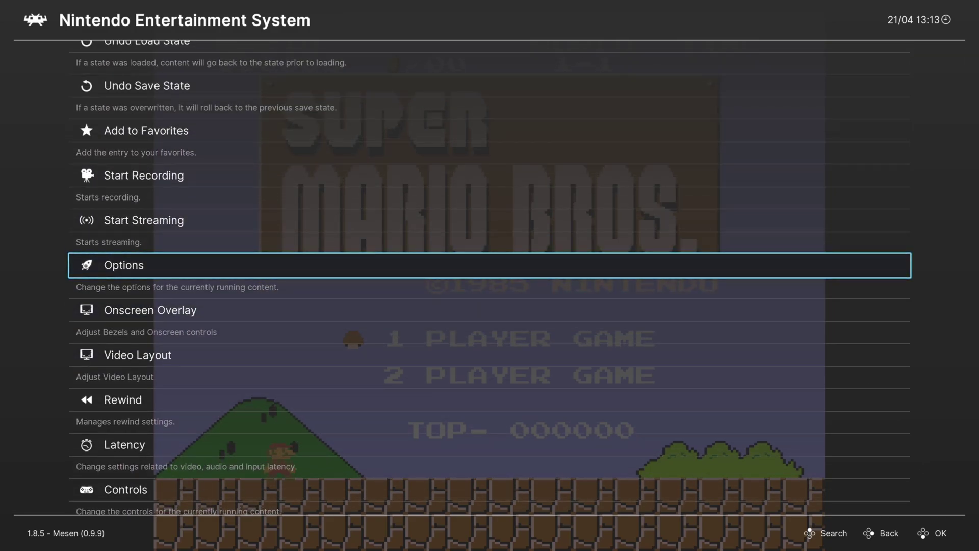
Step: Open the core options of the running game and look through the whole list of settings
key(Return)
key(Down)
key(Down)
key(Down)
key(Down)
key(Down)
key(Down)
key(Down)
key(Down)
key(Down)
key(Down)
key(Down)
key(Down)
key(Down)
key(Down)
key(Down)
key(Down)
key(Down)
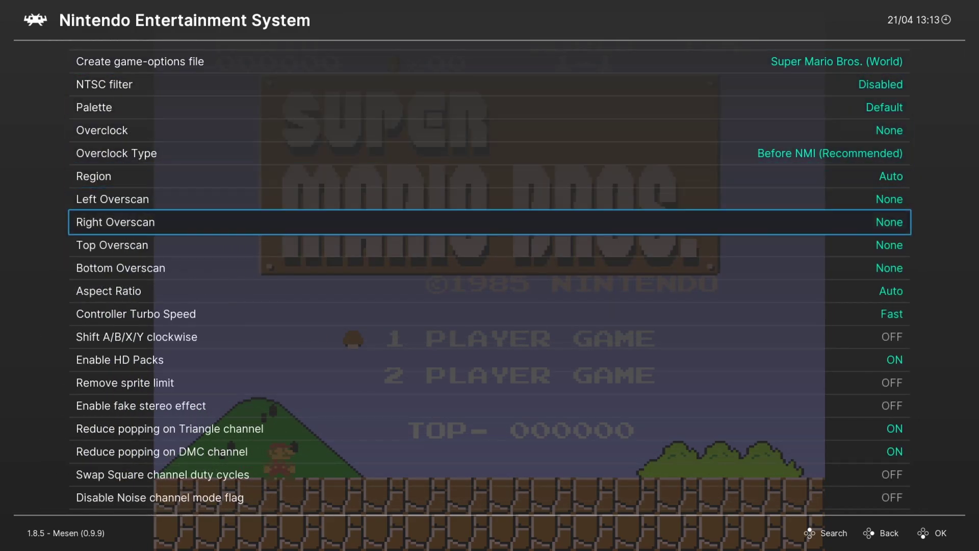
key(Down)
key(Down)
key(Down)
key(Down)
key(Down)
key(Down)
key(Down)
key(Down)
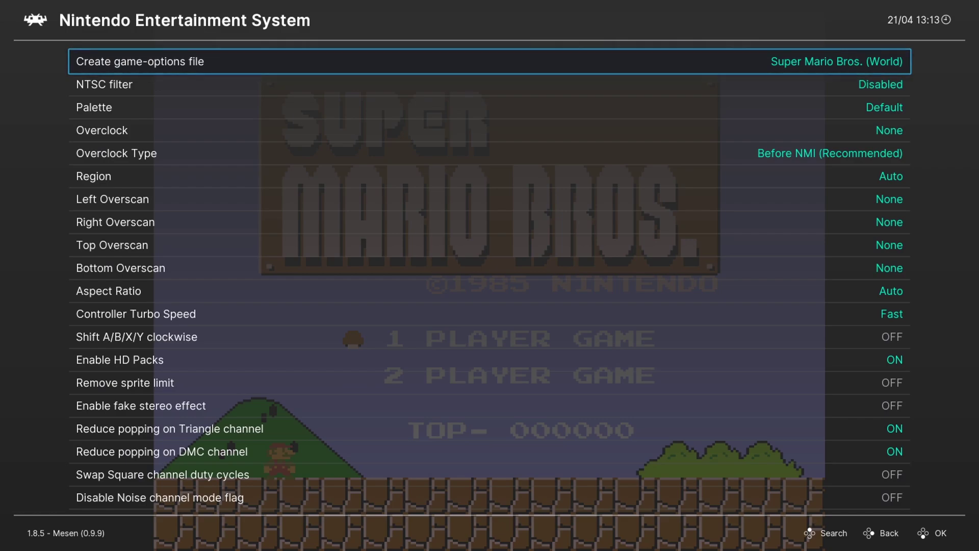
Step: Try the NTSC filter starting with Composite (Blargg), checking the picture in the running game after each change
key(Down)
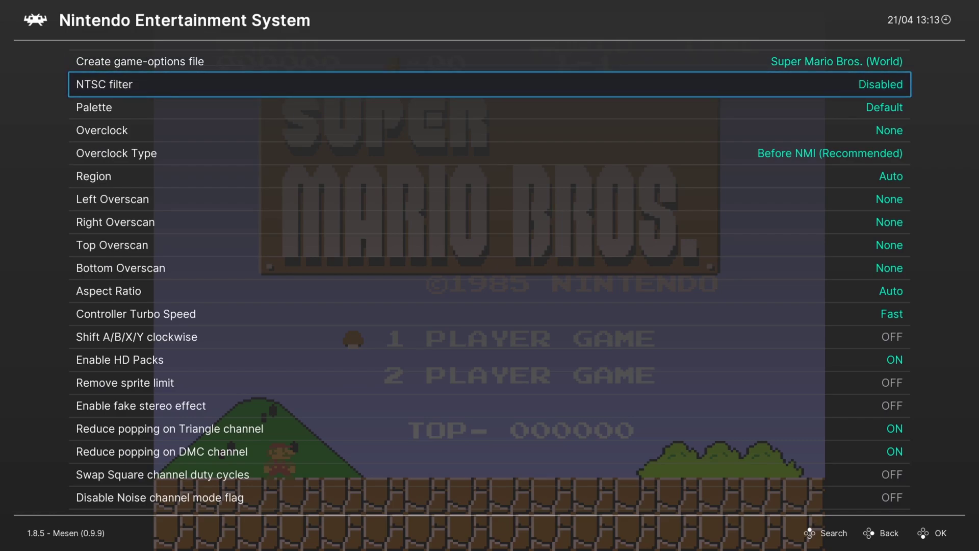
key(Right)
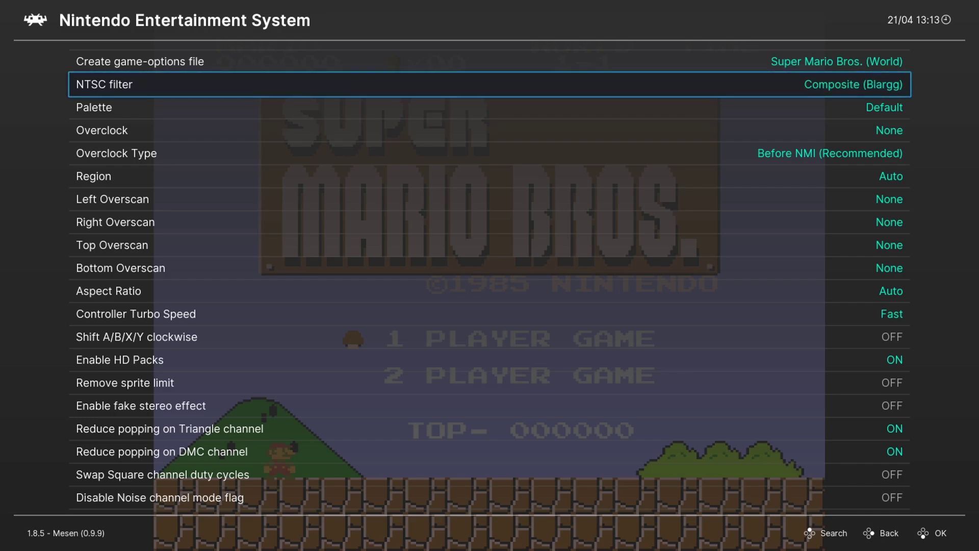
key(F1)
key(F1)
key(Right)
key(F1)
key(F1)
key(Right)
key(F1)
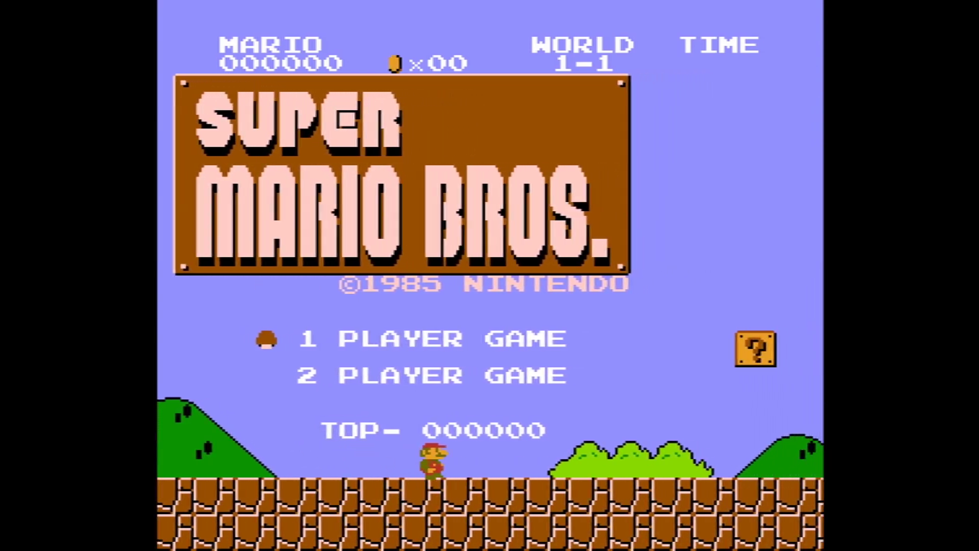
key(F1)
key(F1)
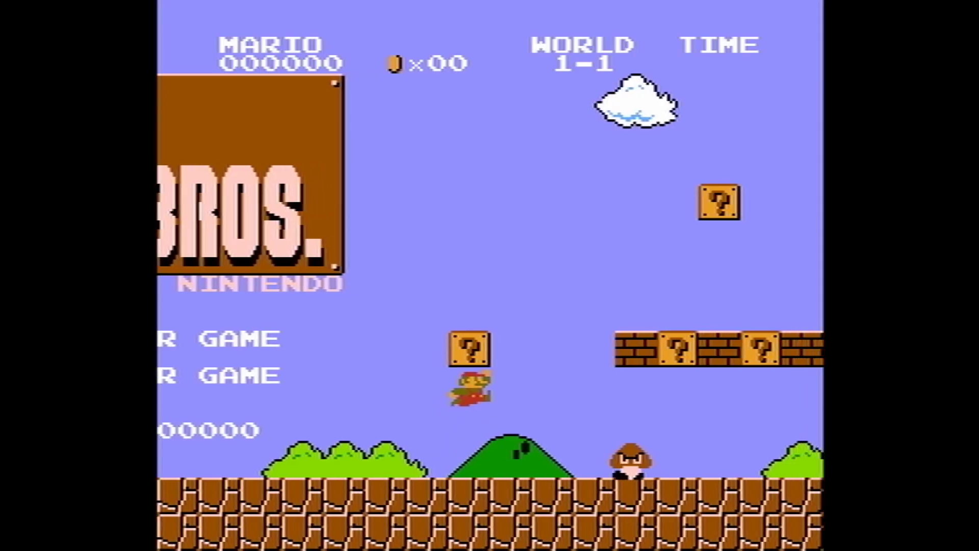
key(F1)
key(Right)
key(F1)
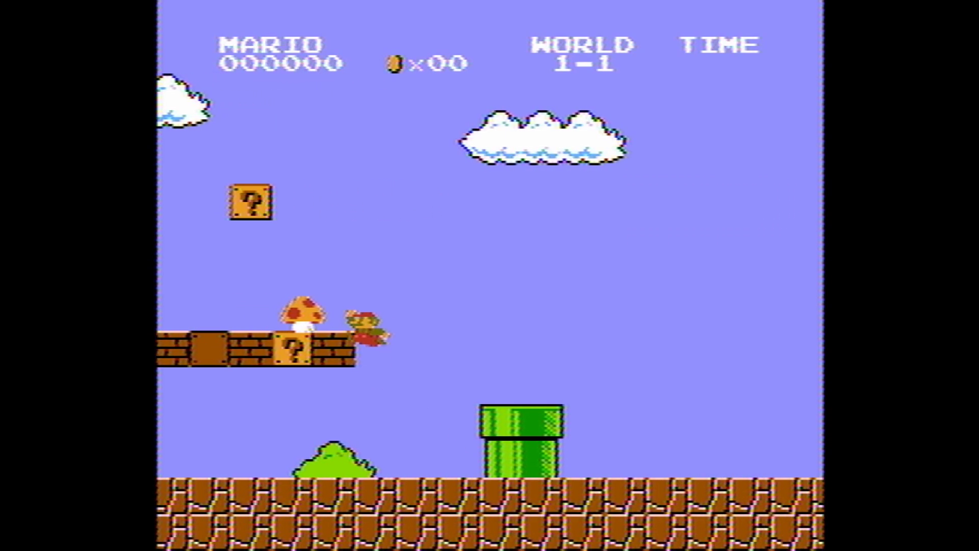
Step: Try further NTSC filter variants, including the monochrome one, and compare each in Super Mario Bros
key(F1)
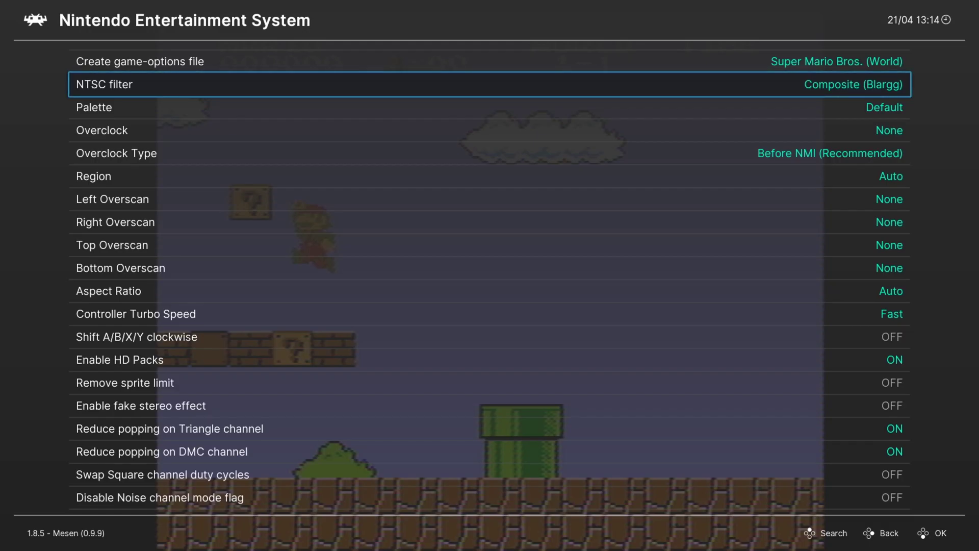
key(Right)
key(Right)
key(Right)
key(F1)
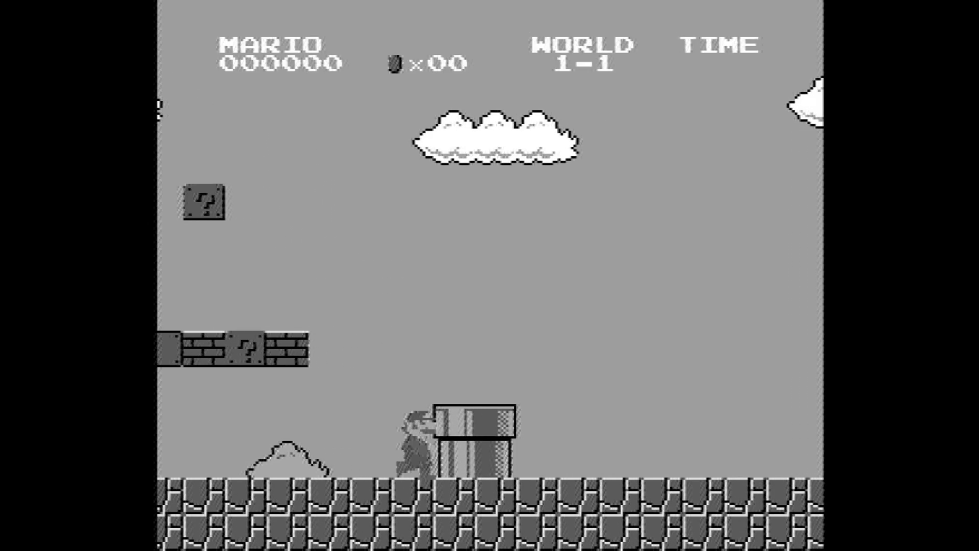
key(F1)
key(Right)
key(F1)
key(F1)
key(Right)
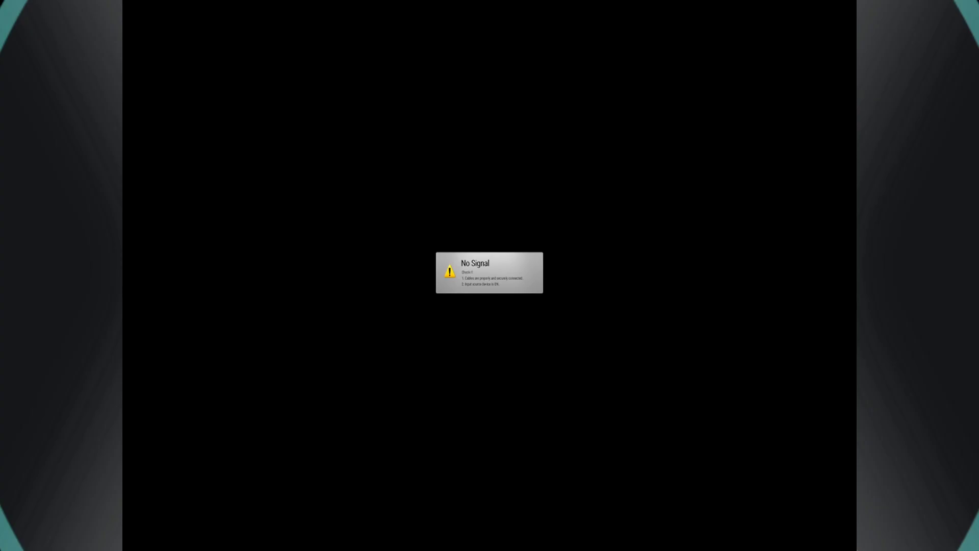
key(F1)
key(F1)
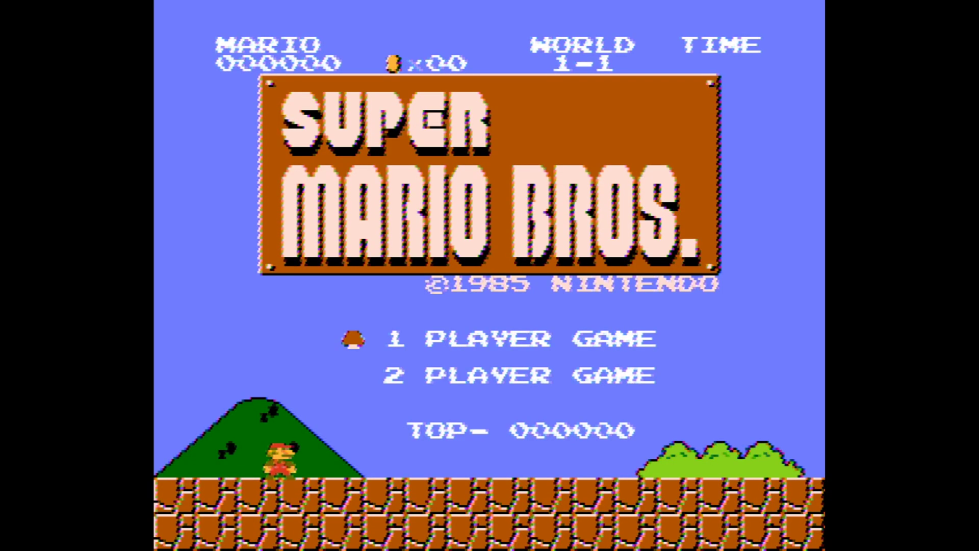
Step: Set the Palette option to Original Hardware (by FirebrandX) and check the colours in the game
key(F1)
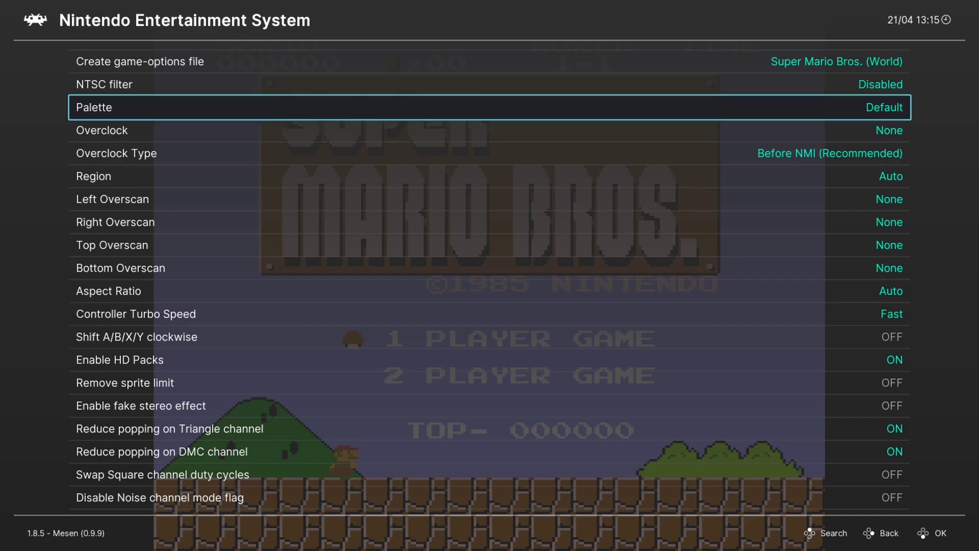
key(Return)
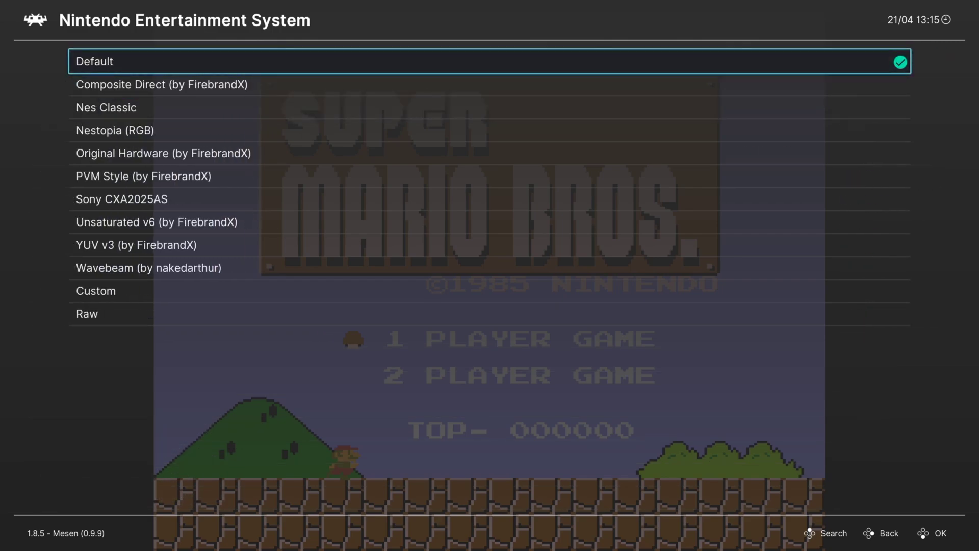
key(Down)
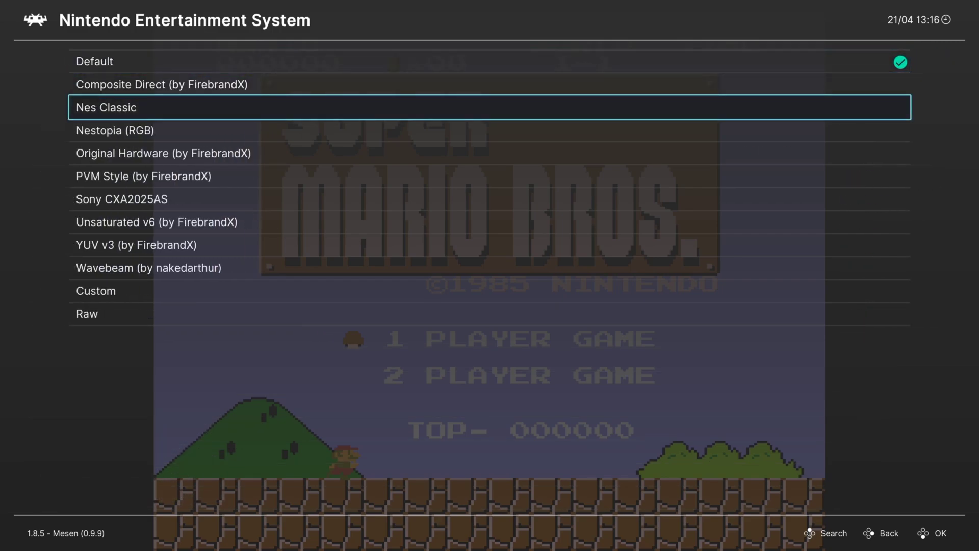
key(Up)
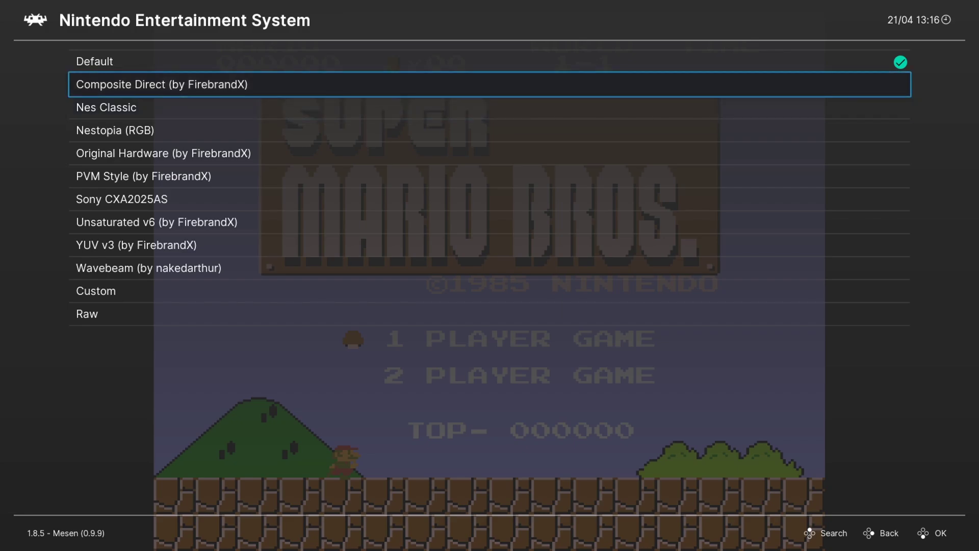
key(Down)
key(Down)
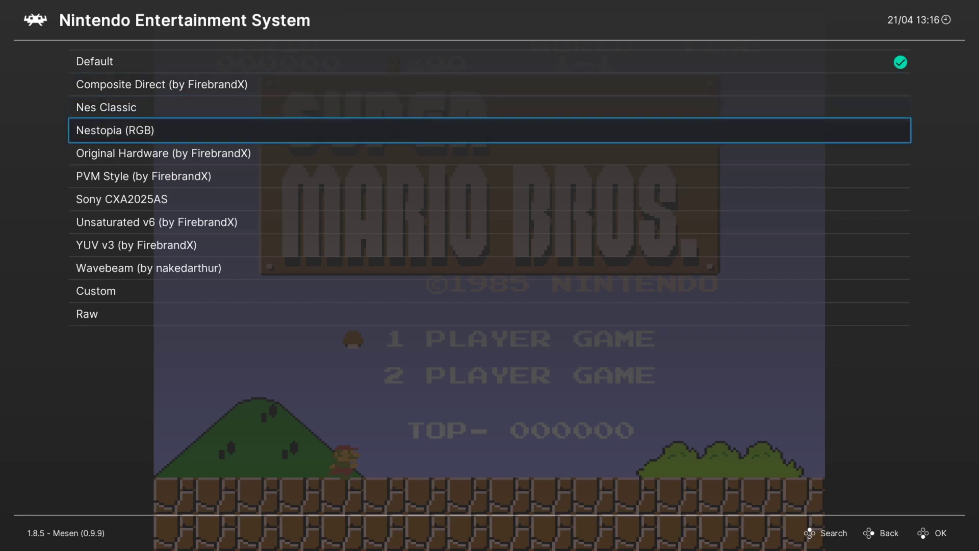
key(Down)
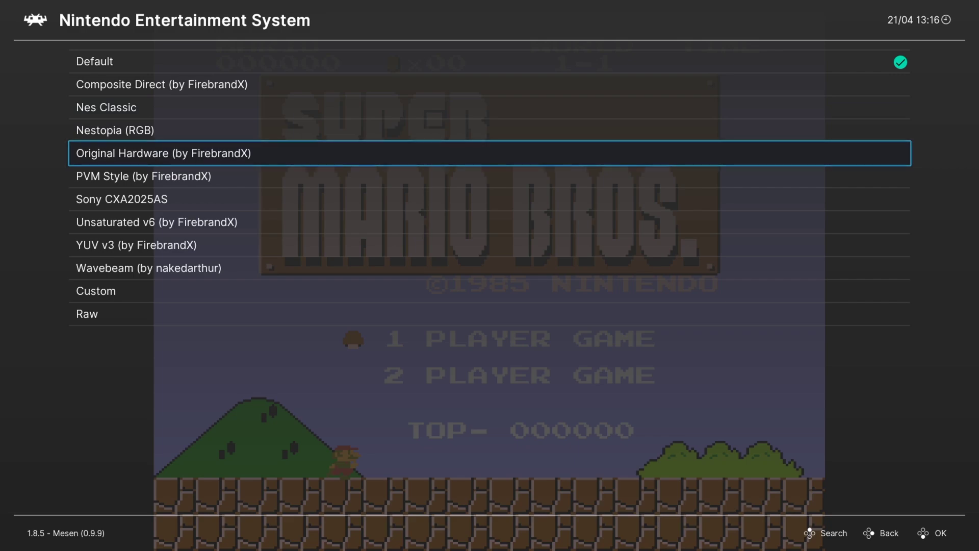
key(Return)
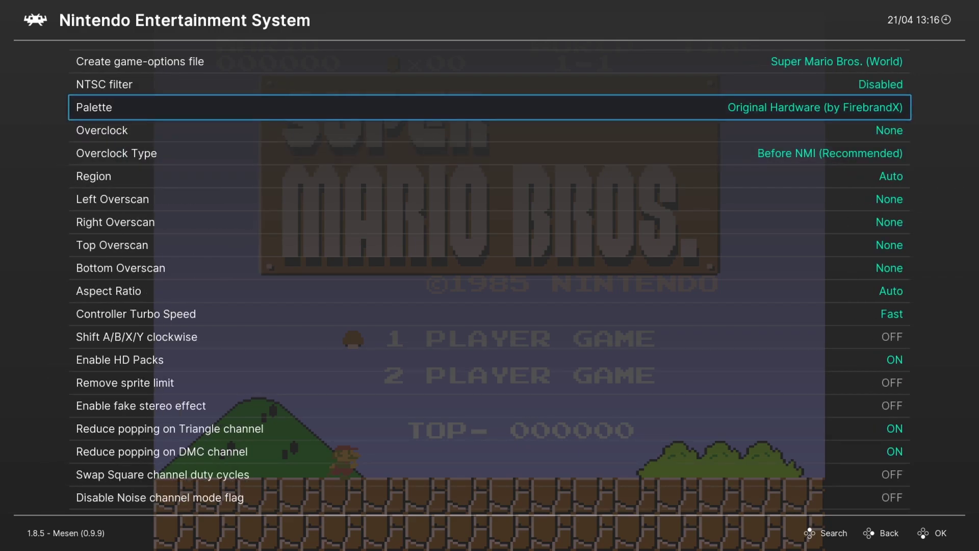
key(Escape)
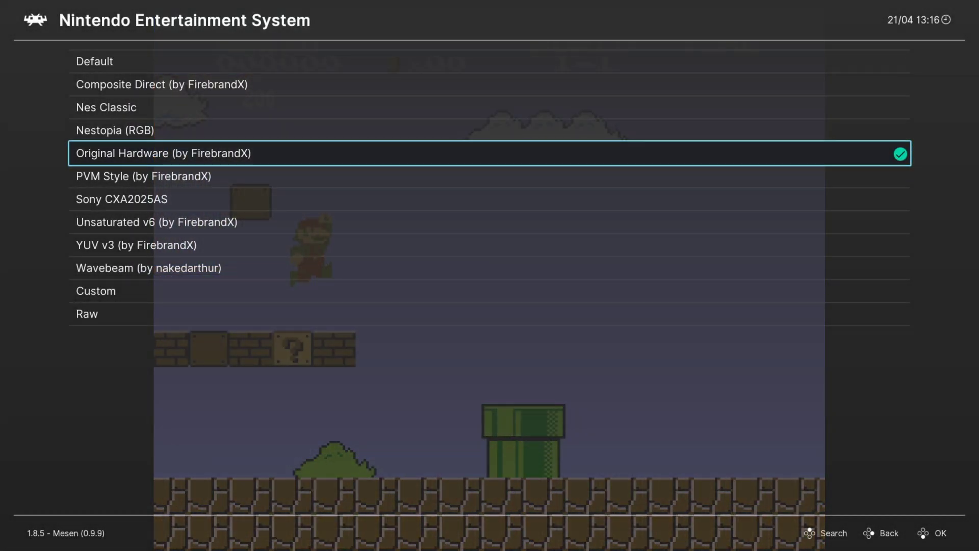
Step: Set the Palette option to Sony CXA2025AS
key(Down)
key(Down)
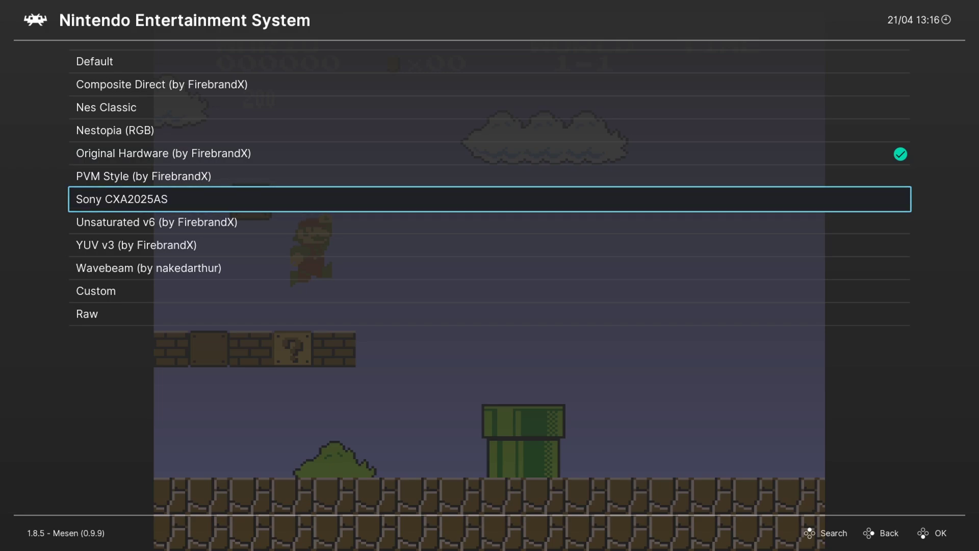
key(Return)
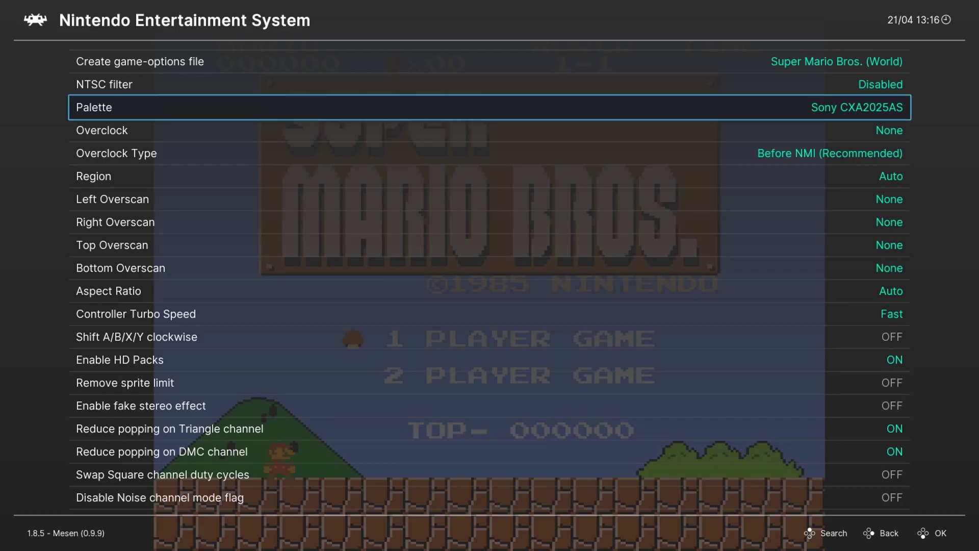
key(Right)
Step: Set the core's Aspect Ratio to No Stretching and check the picture in the game
key(Down)
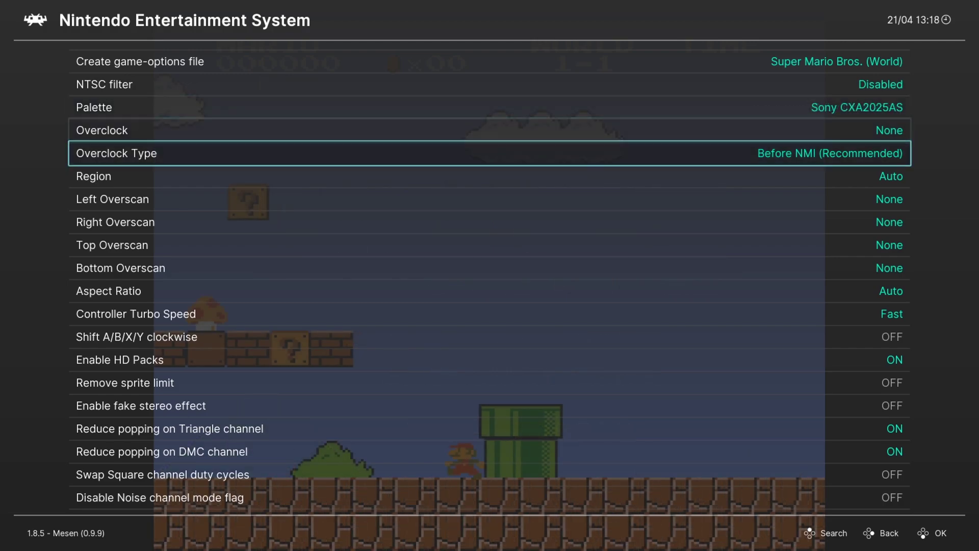
key(Down)
key(Down)
key(Down)
key(Down)
key(Down)
key(Down)
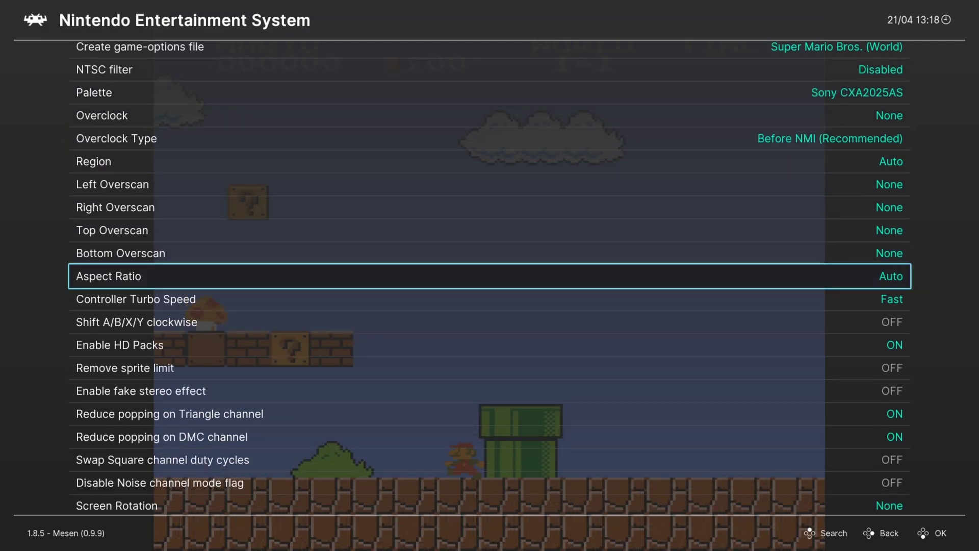
key(Right)
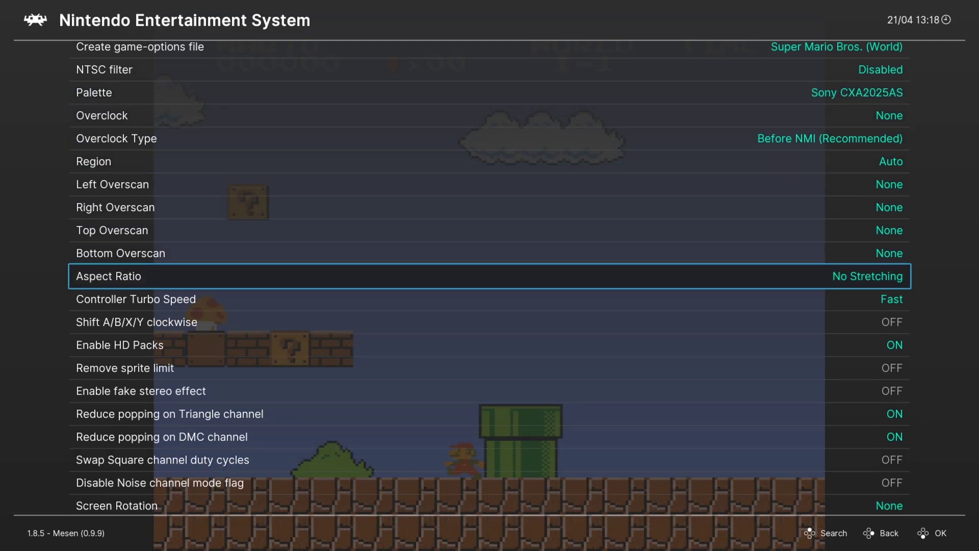
key(F1)
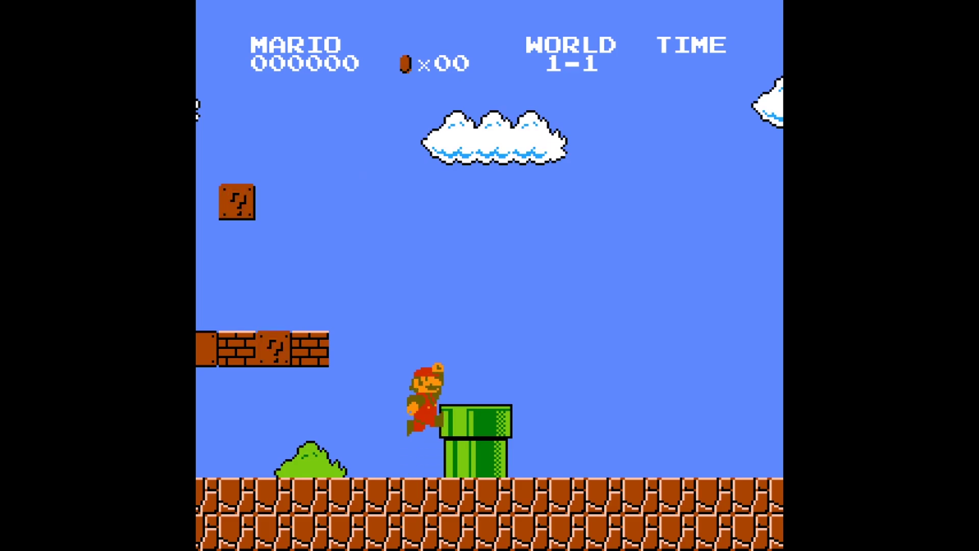
Step: Try the NTSC and 4:3 values for Aspect Ratio, checking each in the running game
key(F1)
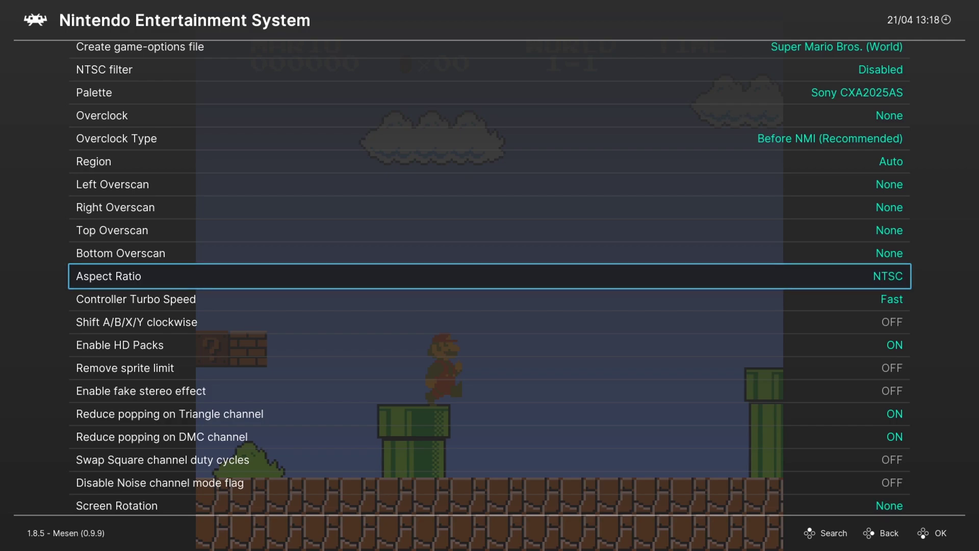
key(F1)
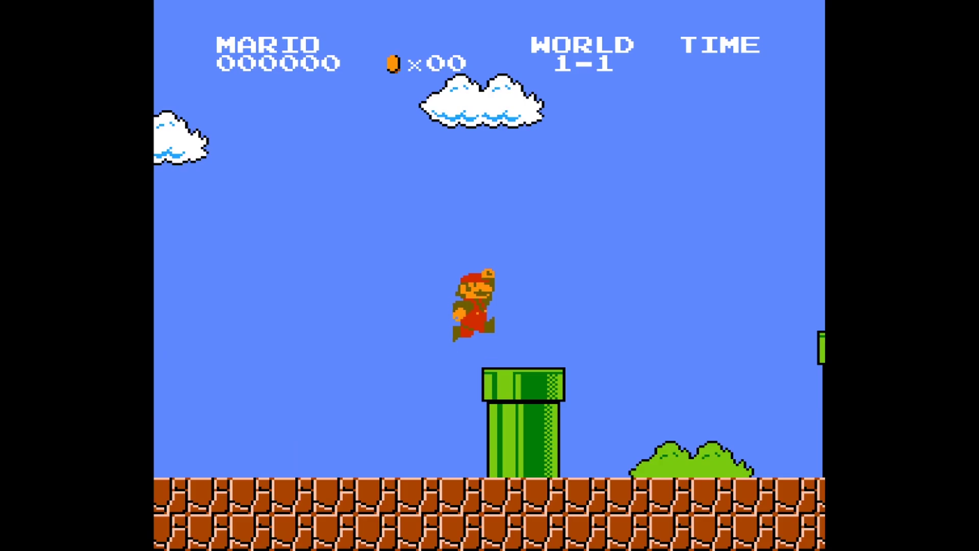
key(F1)
key(Right)
key(Right)
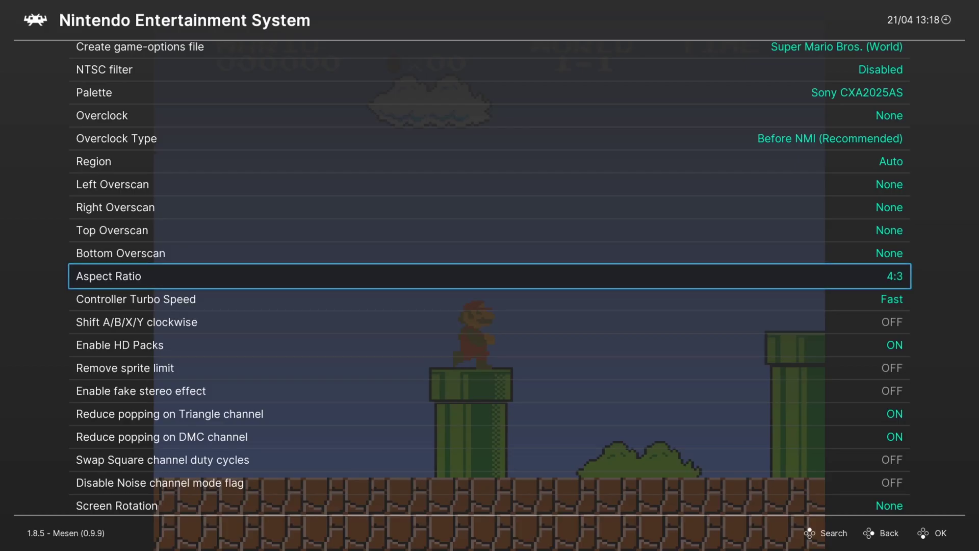
key(F1)
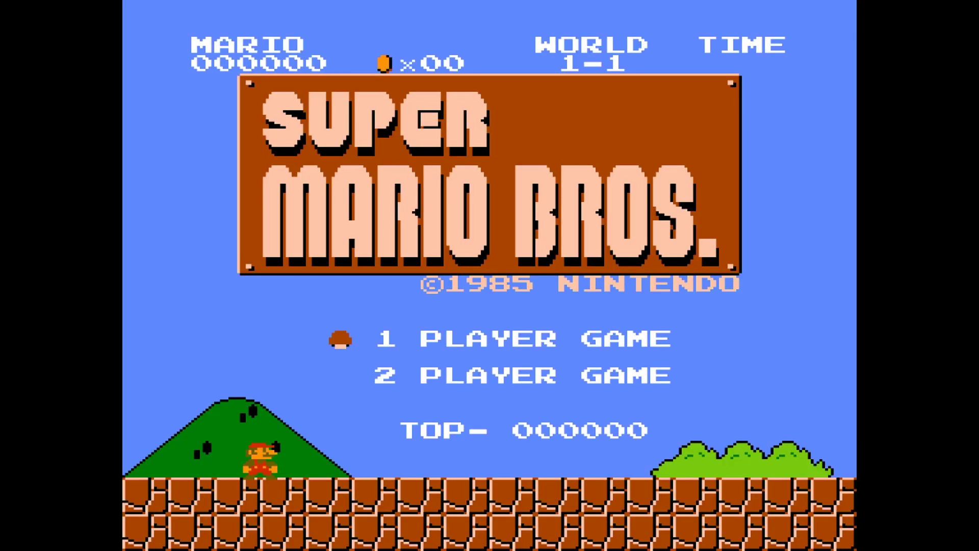
key(F1)
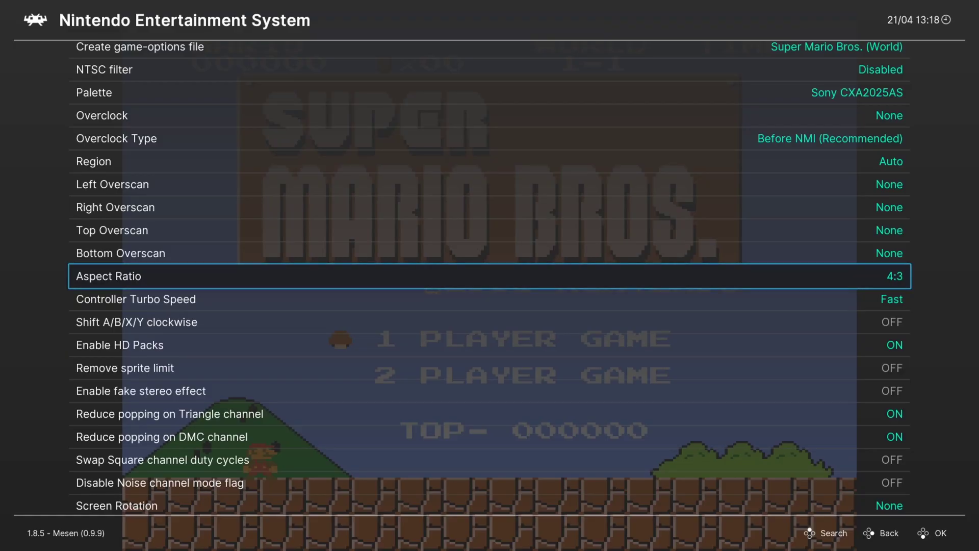
key(F1)
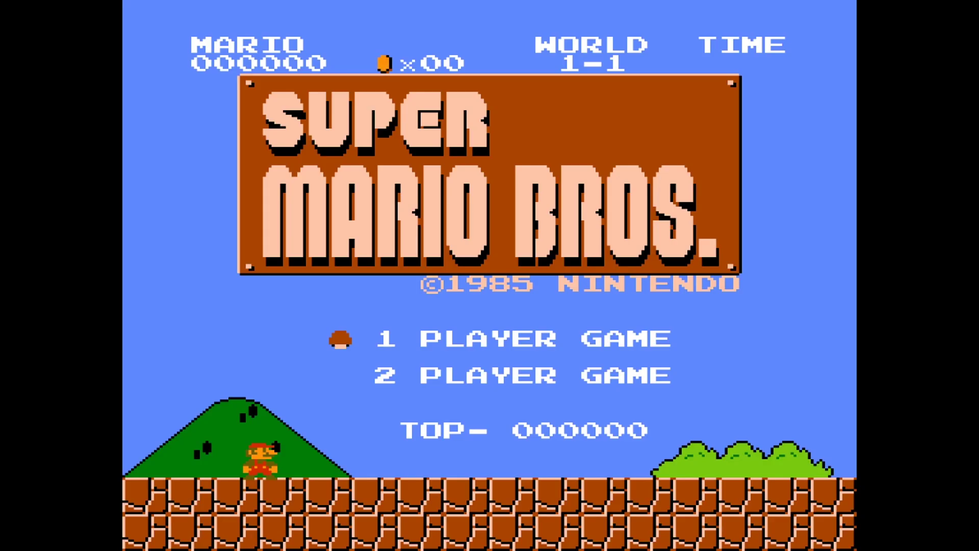
Step: Try the 16:9 Aspect Ratio and view the stretched picture in the game
key(F1)
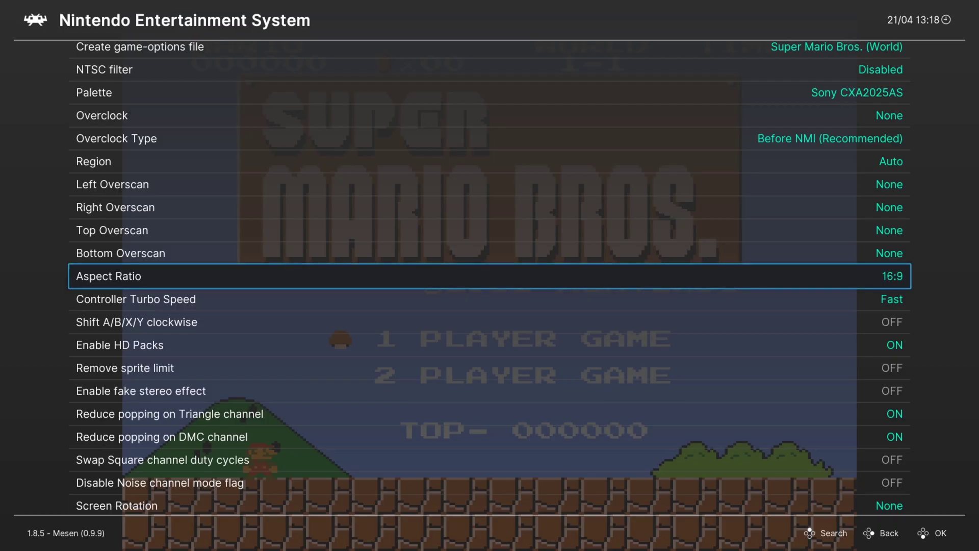
key(F1)
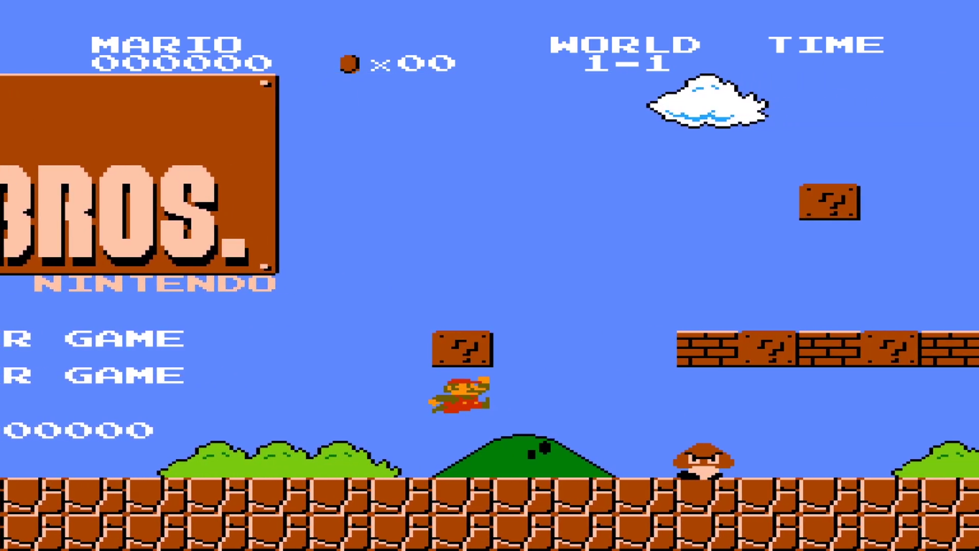
key(F1)
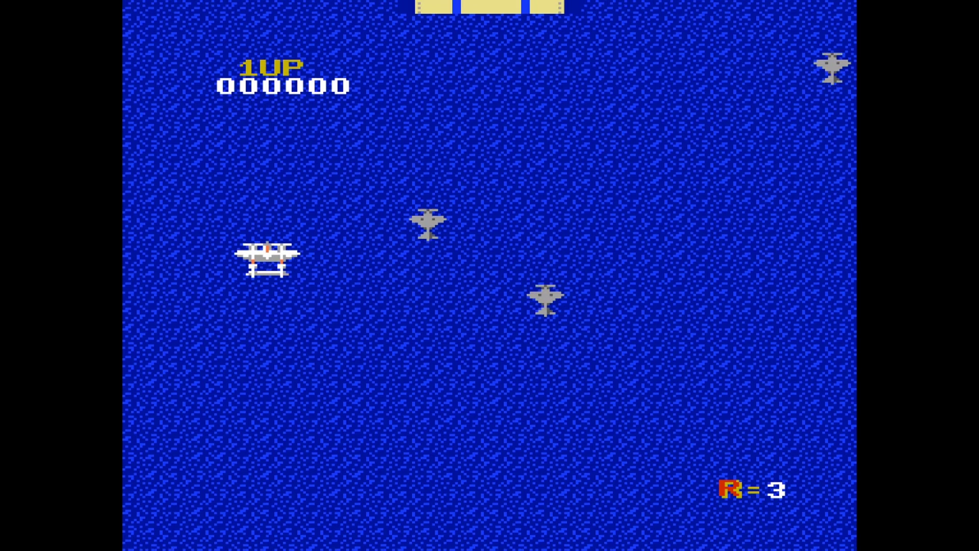
Step: Fly the plane around in 1942 (Japan, USA) to check the 4:3 picture, and return to the core options
key(Left)
key(Down)
key(Right)
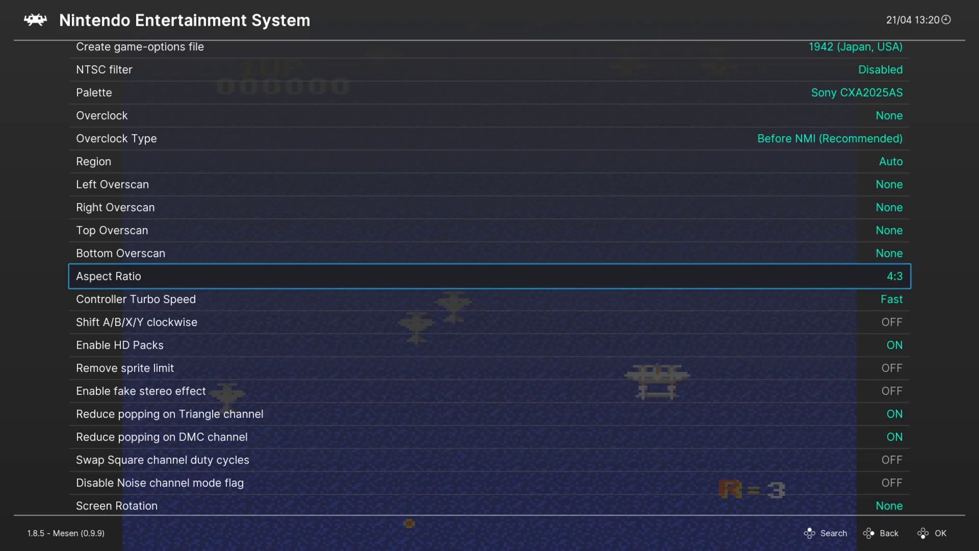
Step: Raise the core's Top Overscan in stages to 12px, checking the picture in the running game after each change
key(Up)
key(Up)
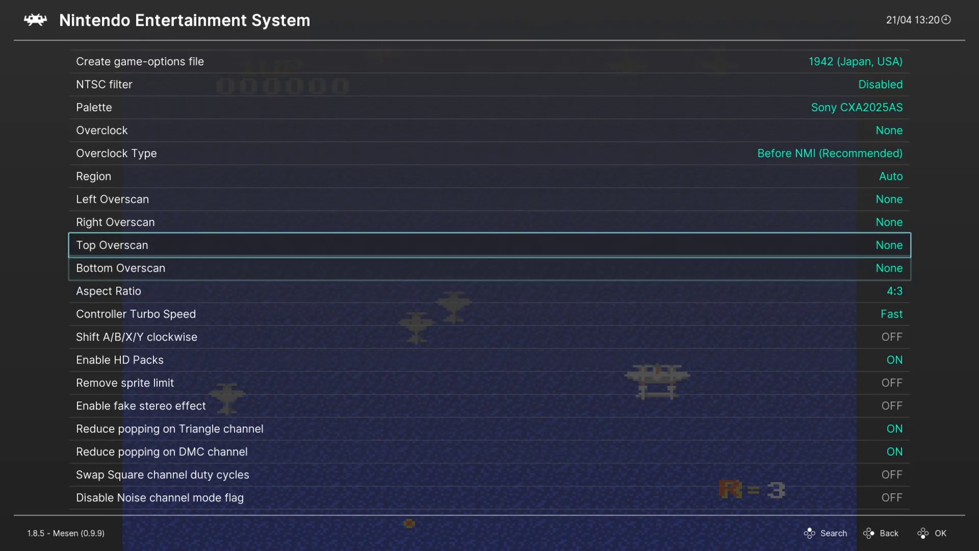
key(F1)
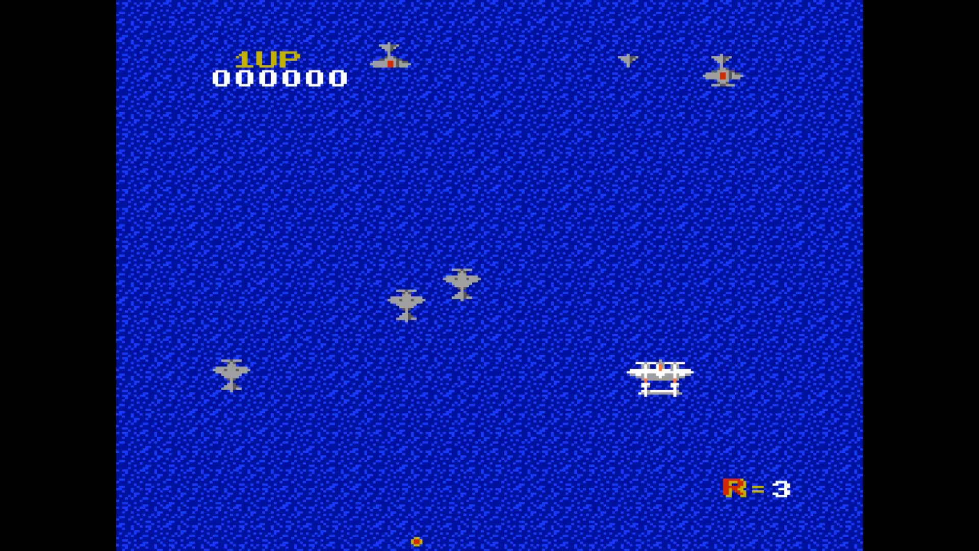
key(F1)
key(F1)
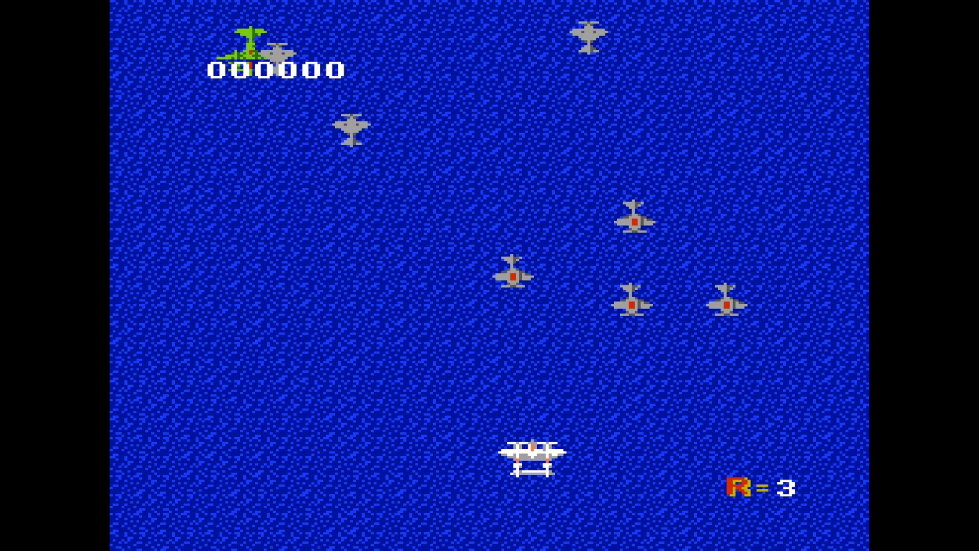
key(F1)
key(Right)
key(F1)
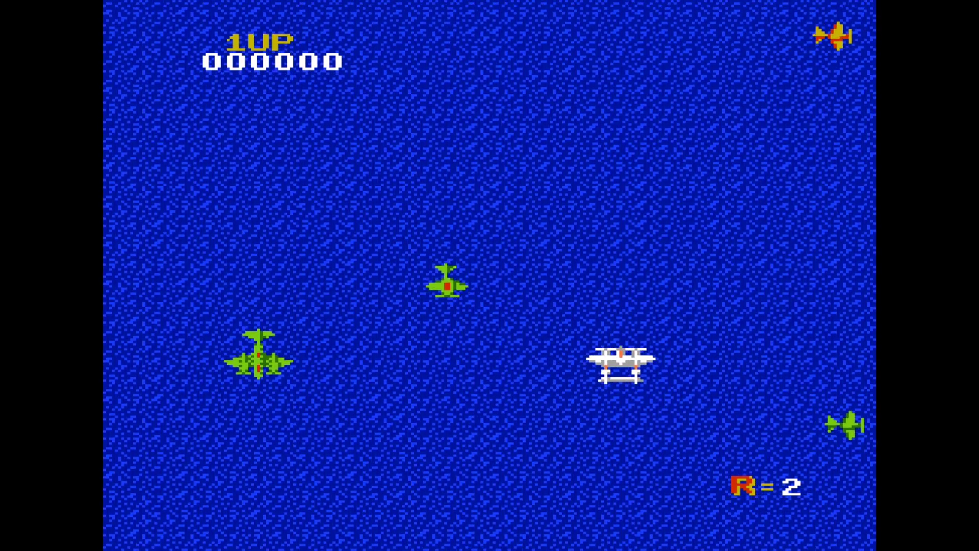
Step: Turn on Remove sprite limit in the core options and resume 1942
key(F1)
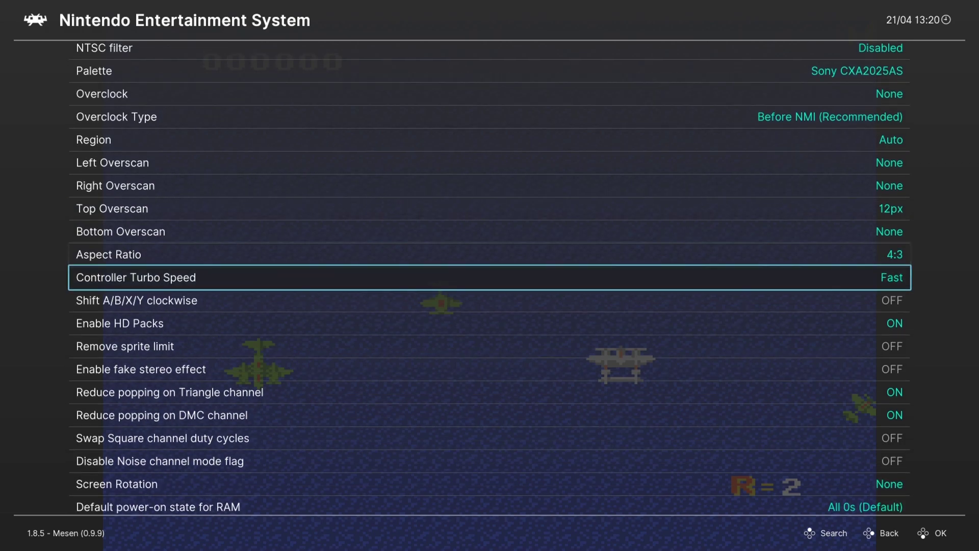
key(Down)
key(Down)
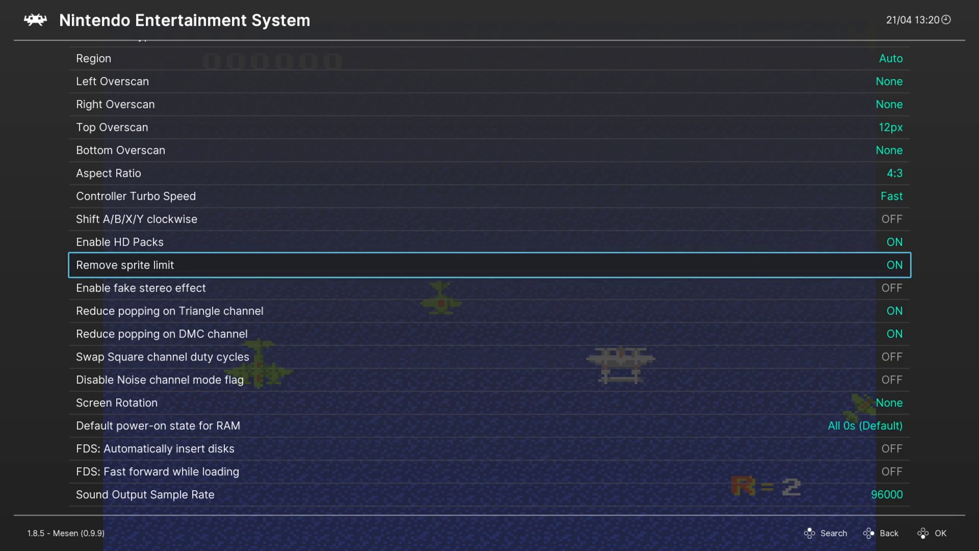
key(F1)
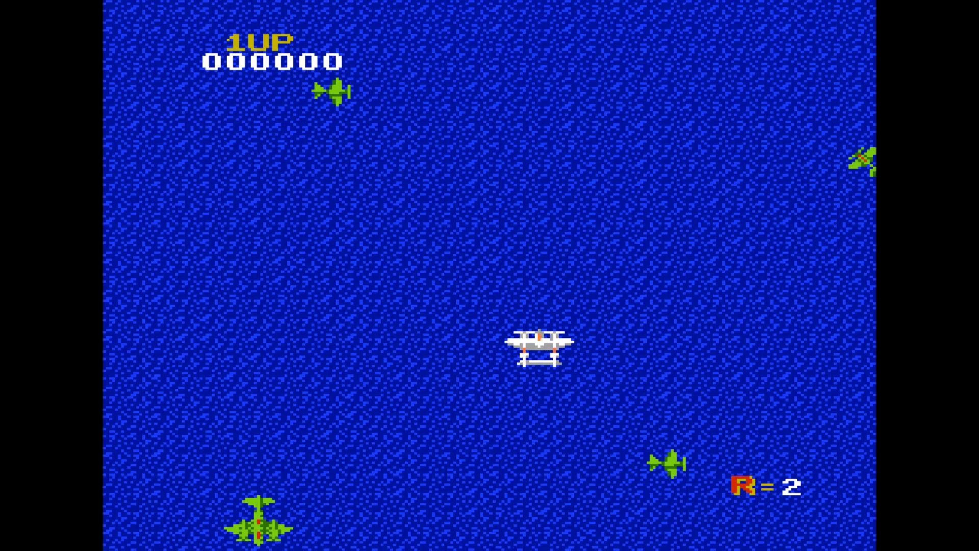
Step: Fly around and shoot enemy planes in 1942 to check the game with the sprite limit removed
key(Down)
key(Right)
key(Down)
key(Left)
key(Up)
key(x)
key(Left)
key(Down)
key(x)
key(Right)
key(x)
key(x)
key(x)
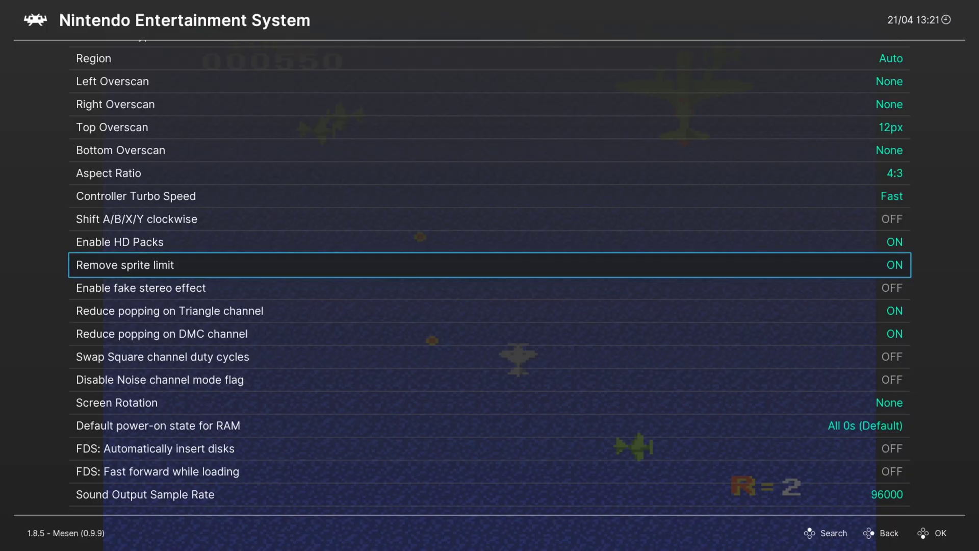
Step: Try Overclock at Medium and the Palette Unsaturated v6 (by FirebrandX) in the core options
key(Up)
key(Up)
key(Up)
key(Up)
key(Up)
key(Up)
key(Up)
key(Up)
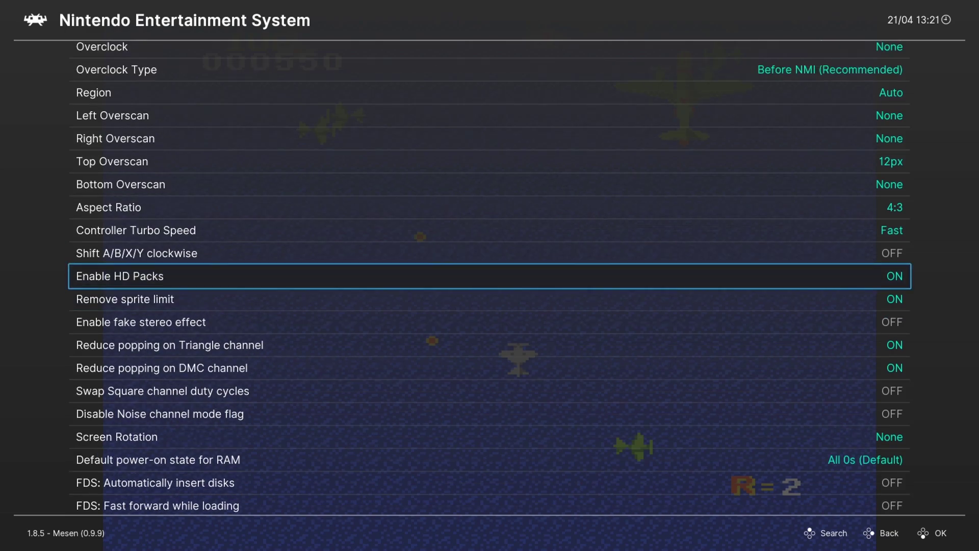
key(Up)
key(Up)
key(Up)
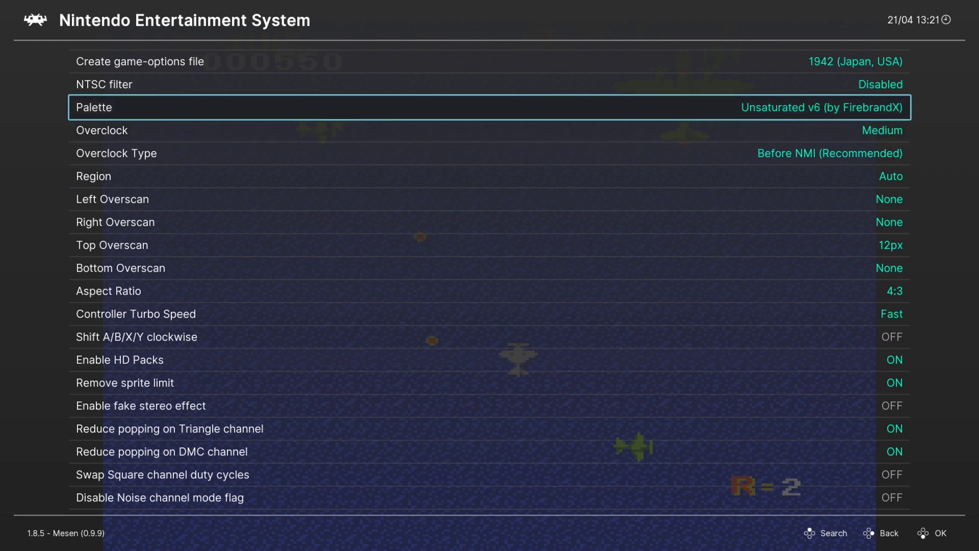
Step: Set Overclock back to None and Palette back to Sony CXA2025AS
key(Down)
key(Right)
key(Right)
key(Right)
key(Right)
key(Right)
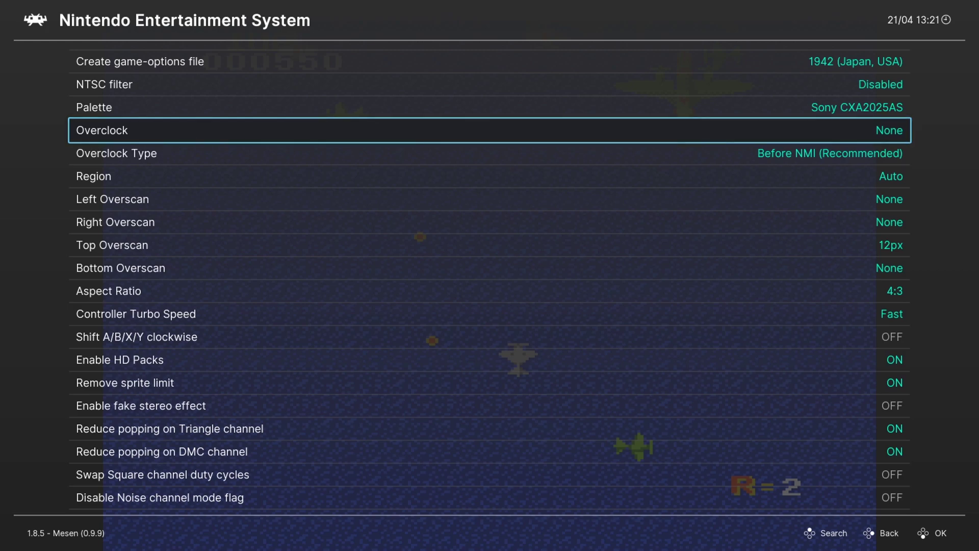
Step: Turn on Enable fake stereo effect in the core options and resume the game
key(Down)
key(Down)
key(Down)
key(Down)
key(Down)
key(Down)
key(Down)
key(Down)
key(Down)
key(Down)
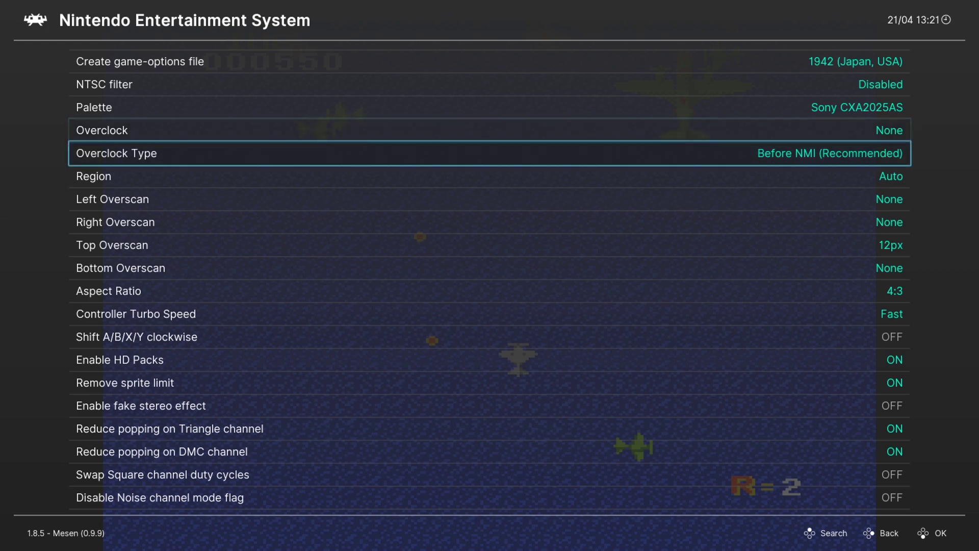
key(Down)
key(Down)
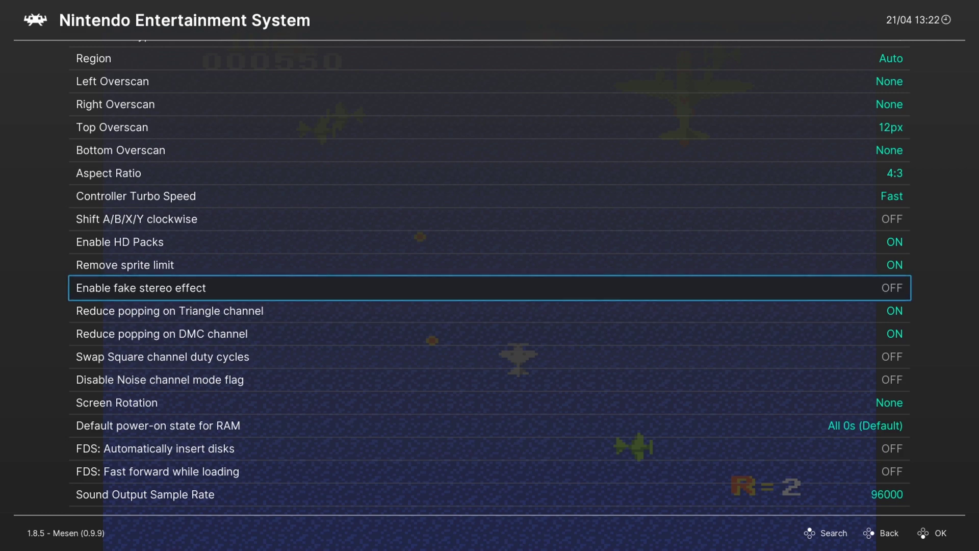
key(F1)
Step: Play 1942 to check the fake stereo effect, and look at the last entries of the core options
key(Up)
key(Right)
key(x)
key(x)
key(x)
key(x)
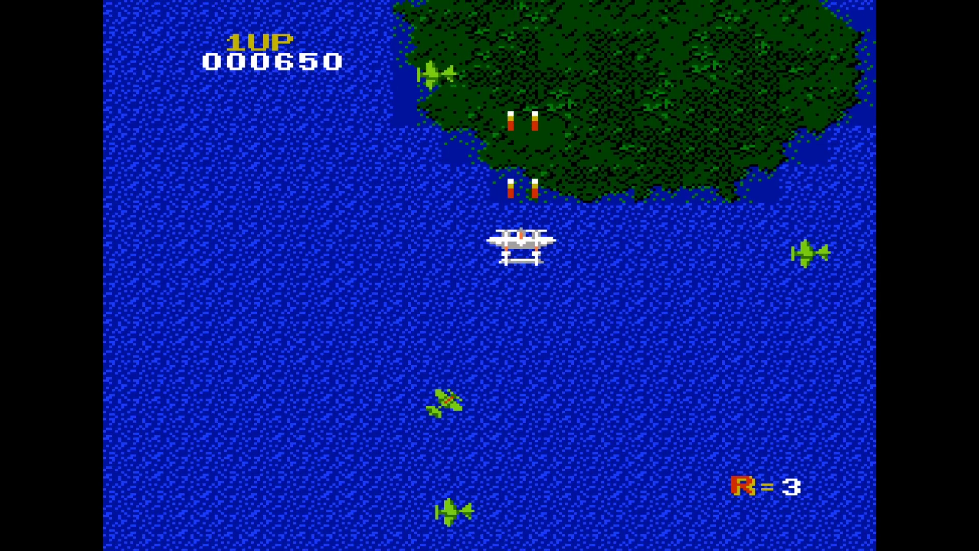
key(Left)
key(Down)
key(Left)
key(x)
key(x)
key(x)
key(x)
key(x)
key(x)
key(x)
key(Down)
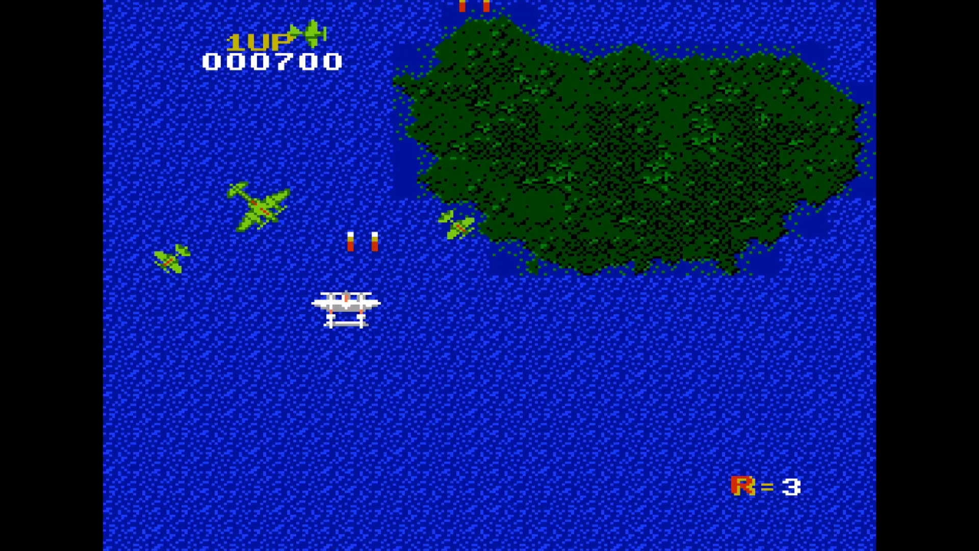
key(Right)
key(Up)
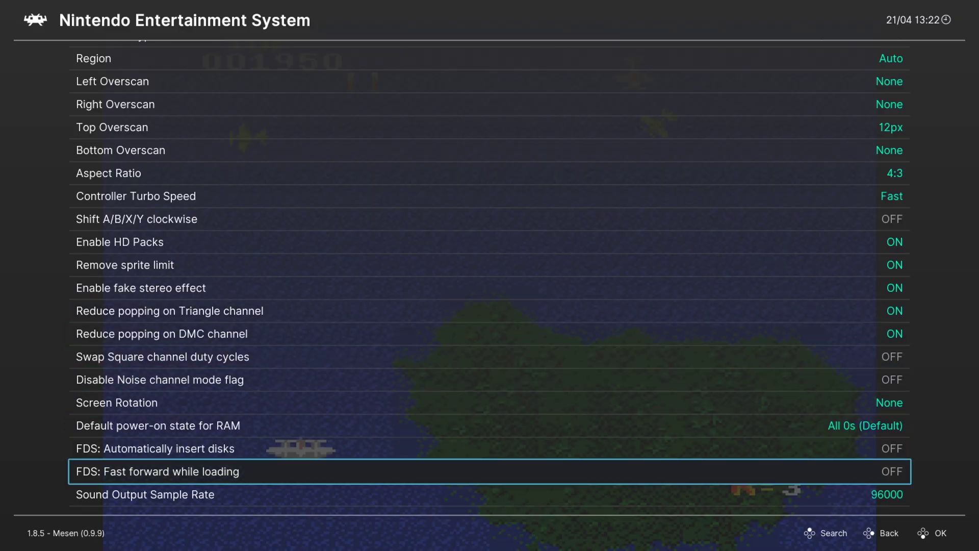
key(Down)
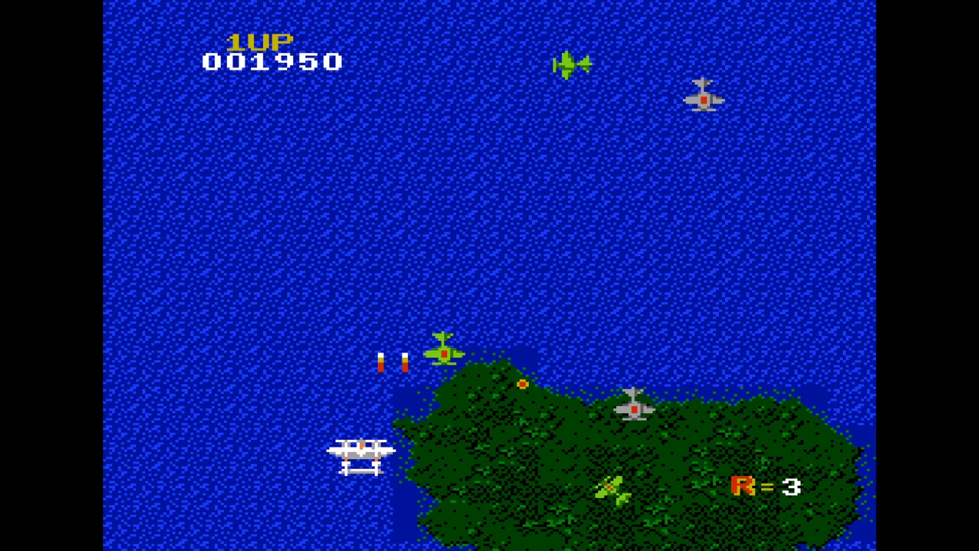
Step: Continue playing 1942, shooting enemy planes and flying toward the POW pickups
key(Left)
key(x)
key(x)
key(x)
key(Up)
key(Right)
key(Left)
key(Down)
key(x)
key(x)
key(x)
key(x)
key(Right)
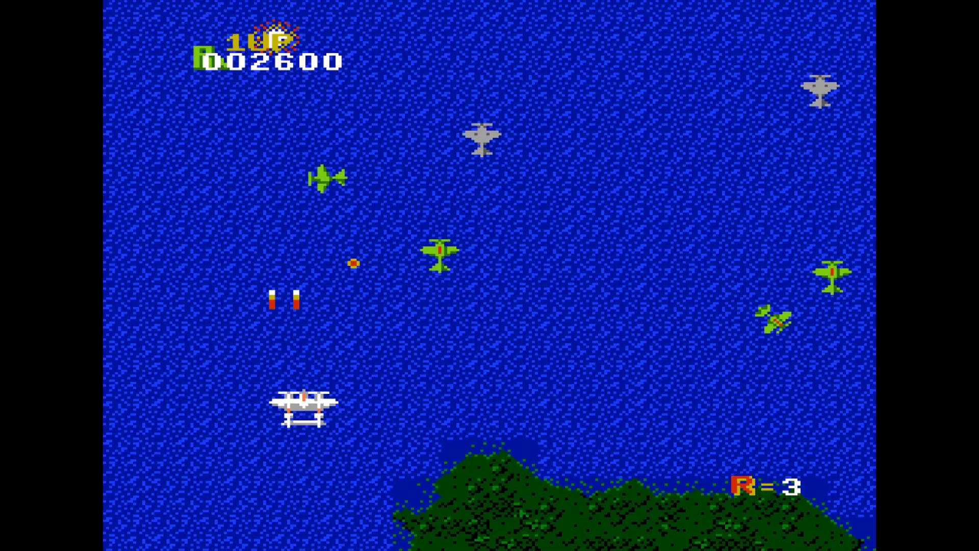
key(Left)
key(Left)
key(Up)
key(x)
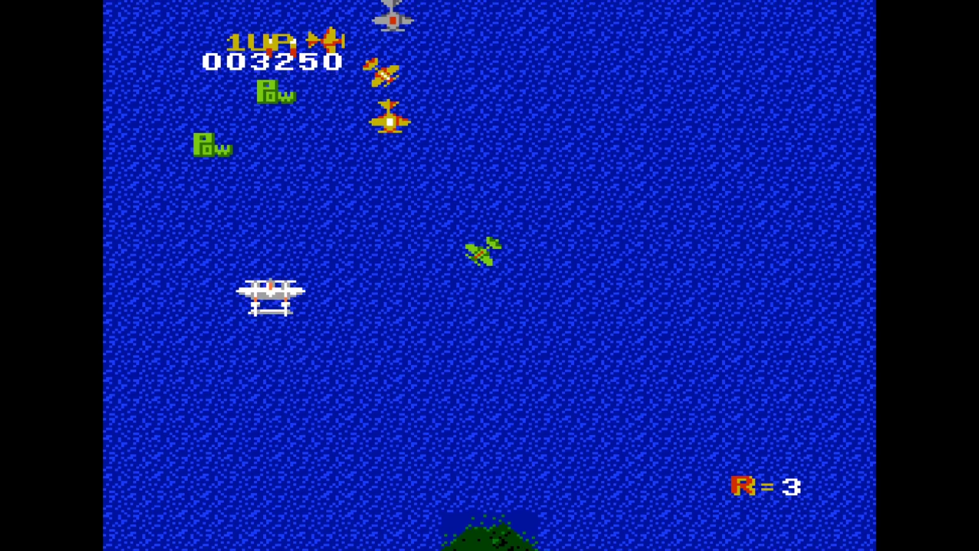
key(Left)
key(x)
key(Left)
key(Down)
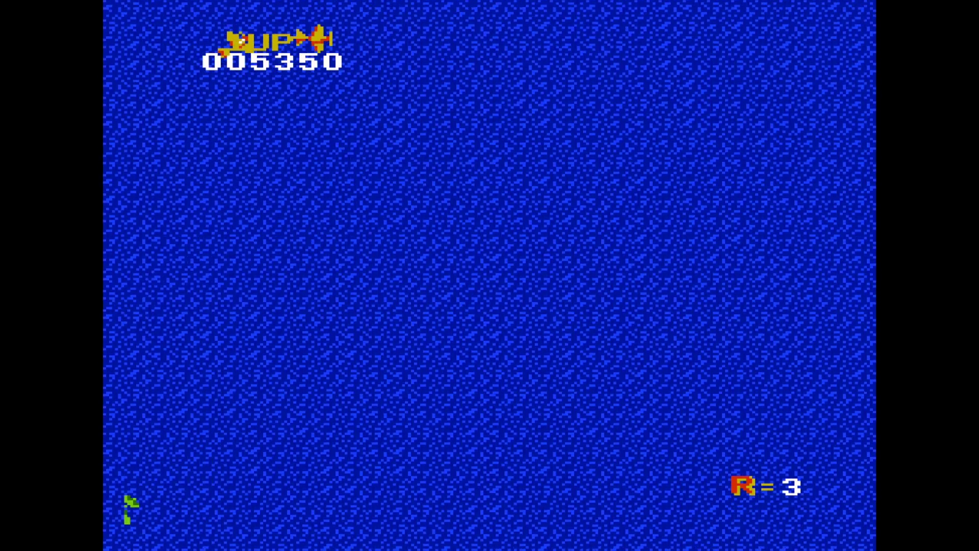
Step: Reopen the core options and look back through the list toward its first entries
key(F1)
key(Up)
key(Up)
key(Up)
key(Up)
key(Up)
key(Up)
key(Up)
key(Up)
key(Up)
key(Up)
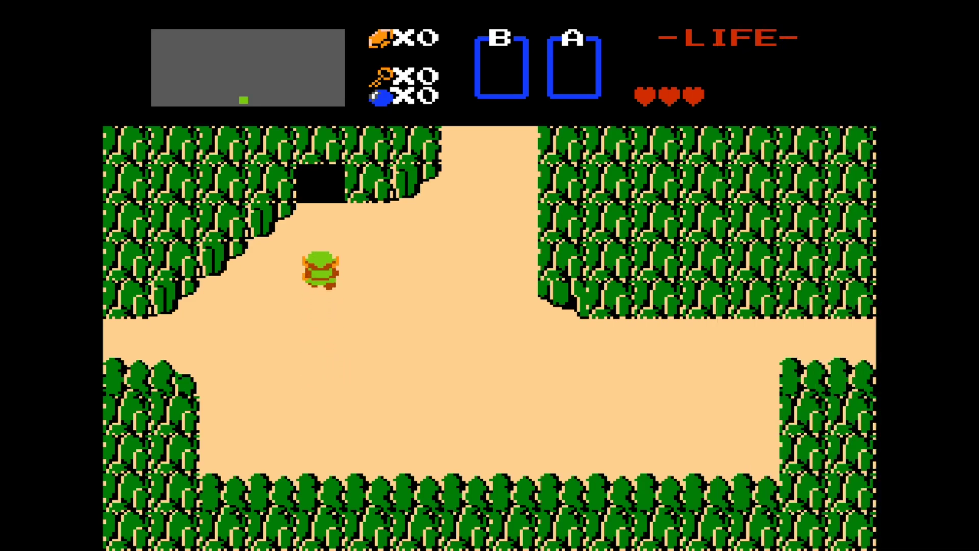
Step: Walk Link into the sword cave in Legend of Zelda, The (USA), and open the game's core options
key(Up)
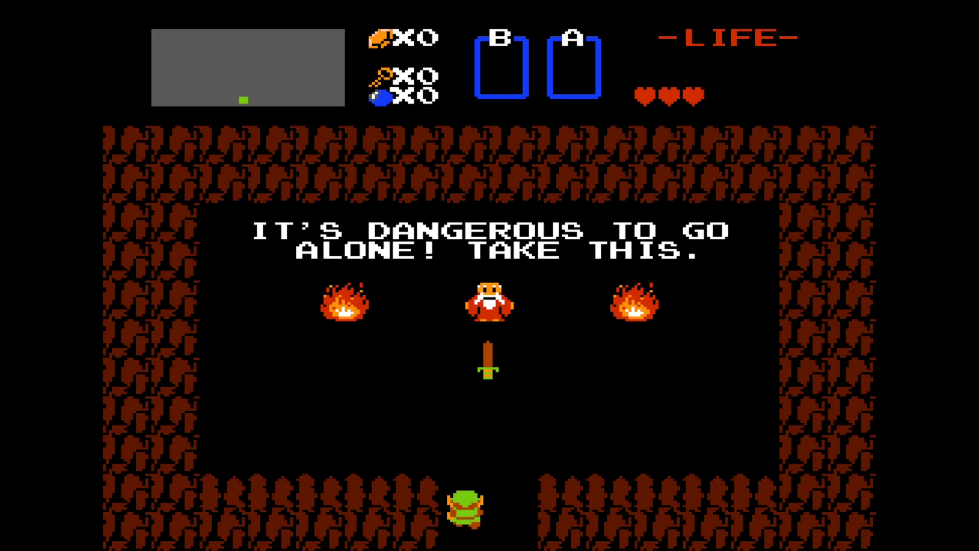
key(Down)
key(Down)
key(Down)
key(Down)
key(Down)
key(Down)
key(Down)
key(Down)
key(Down)
key(Down)
key(Down)
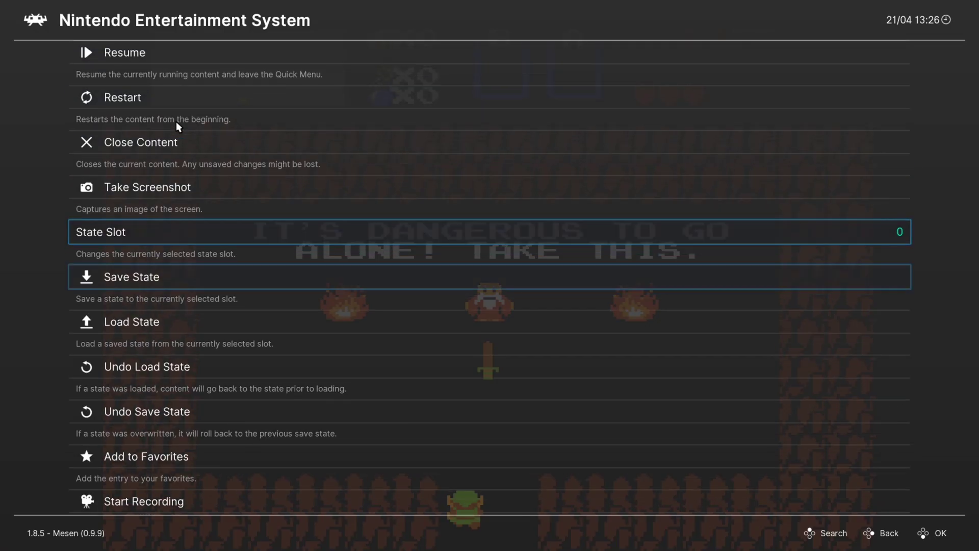
key(Up)
key(Return)
Step: Look through the core options for Legend of Zelda, The (USA)
key(Down)
key(Down)
key(Down)
key(Down)
key(Down)
key(Down)
key(Down)
key(Down)
key(Down)
key(Down)
key(Down)
key(Down)
key(Down)
key(Down)
key(Down)
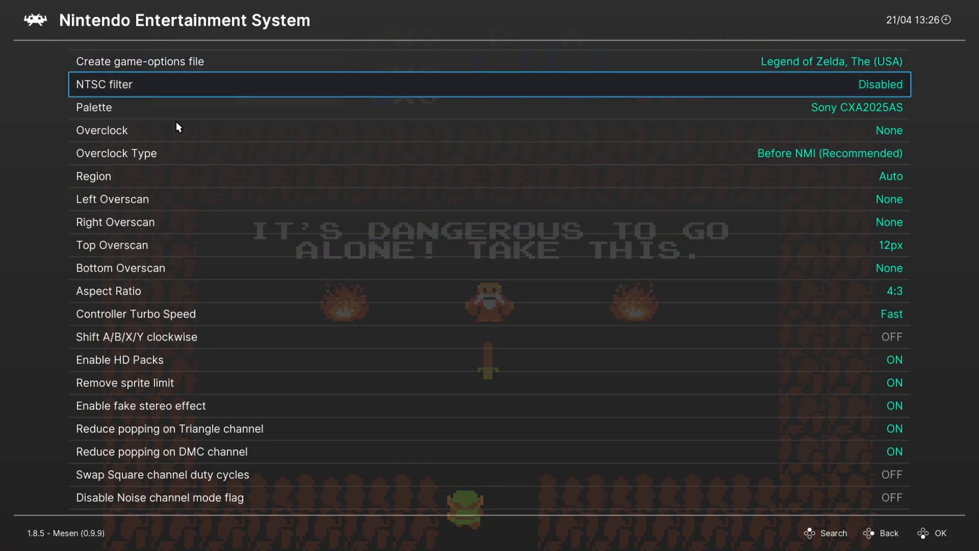
Step: Leave the core options and open the controller mapping for port 1
key(BackSpace)
key(Down)
key(Down)
key(Down)
key(Down)
key(Down)
key(Return)
key(Down)
key(Down)
key(Down)
key(Down)
key(Return)
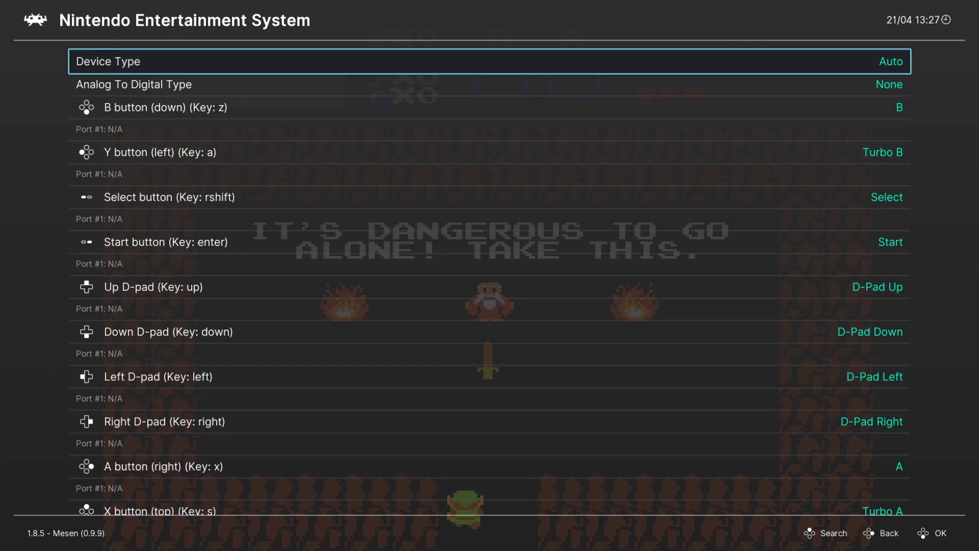
Step: Step through the Device Type values, including Power Pad and SNES Controller, and return to the game
key(Right)
key(Right)
key(Right)
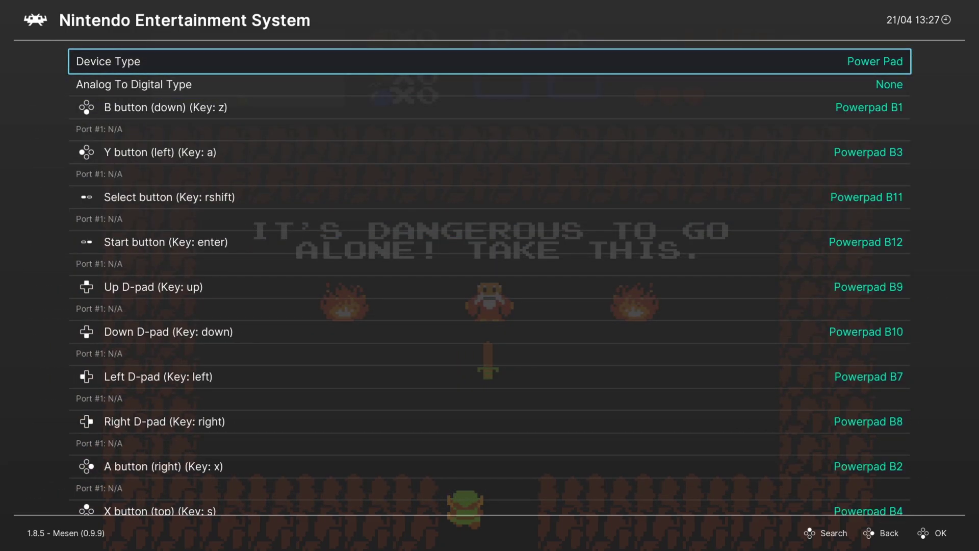
key(Right)
key(Right)
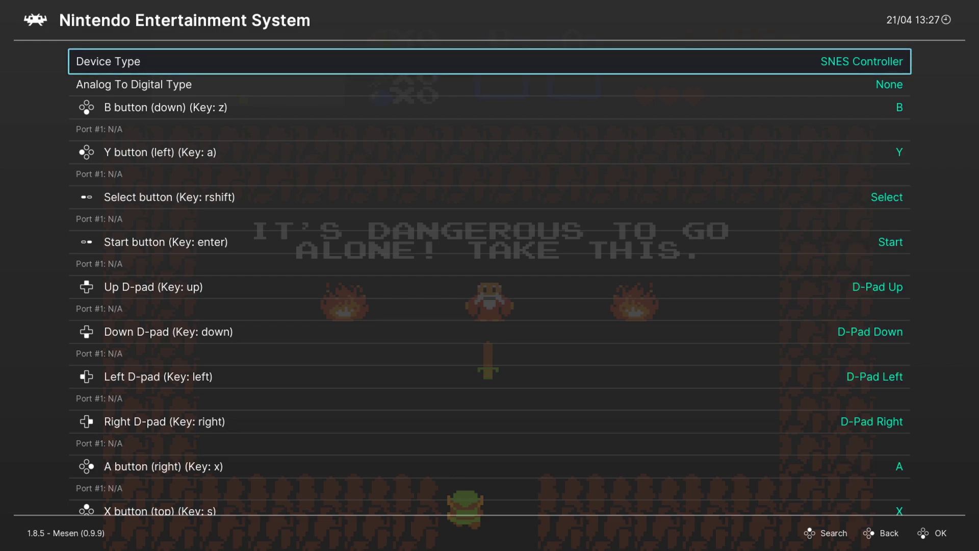
key(Right)
key(Right)
key(F1)
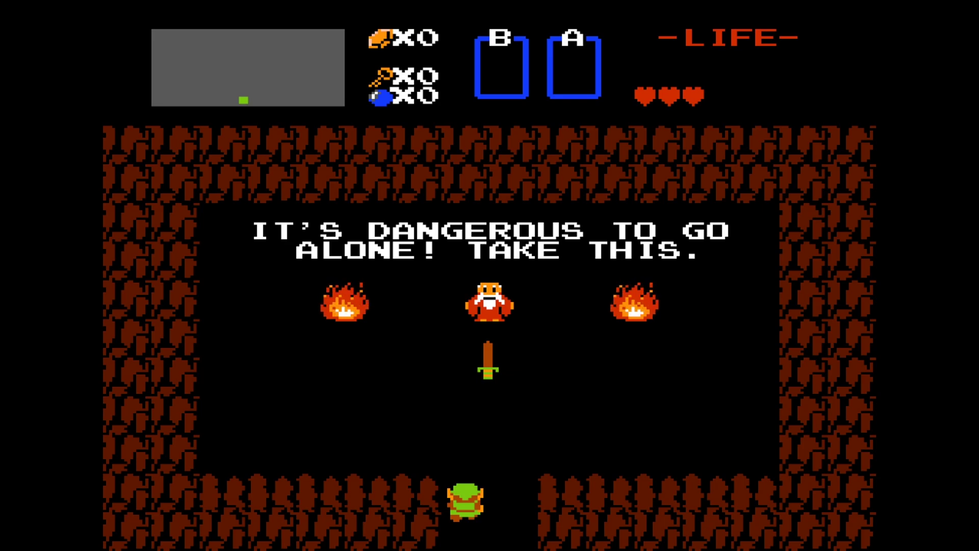
Step: Collect the sword in the cave and walk Link outside and north to the next area
key(Up)
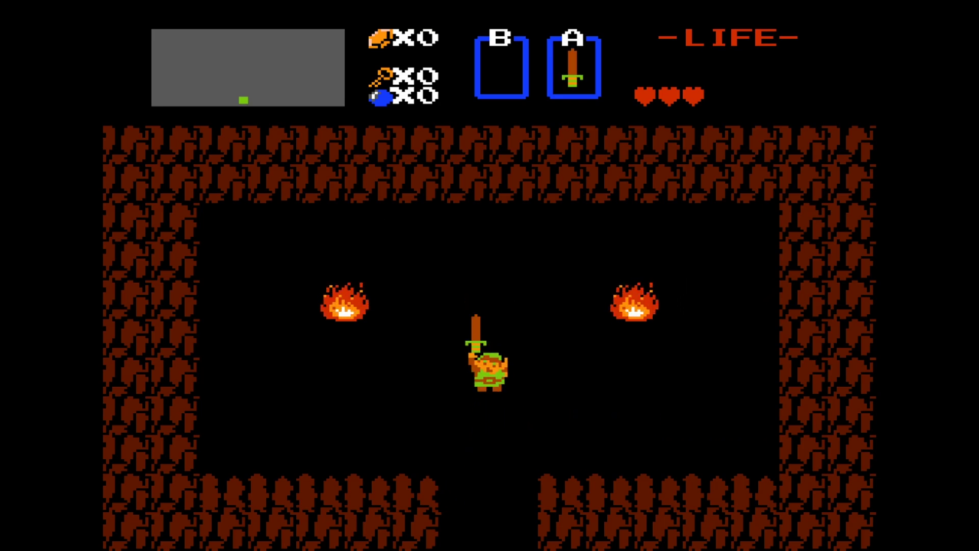
key(Down)
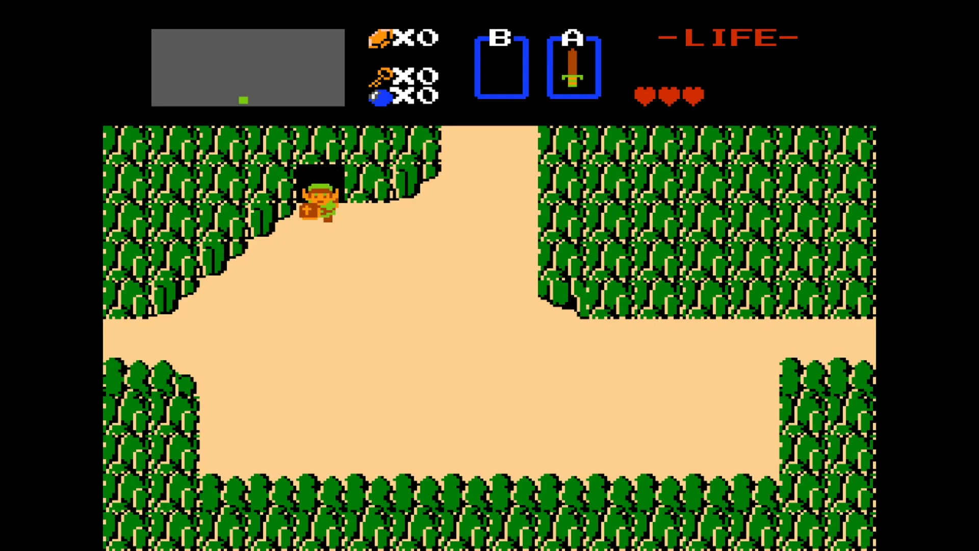
key(Up)
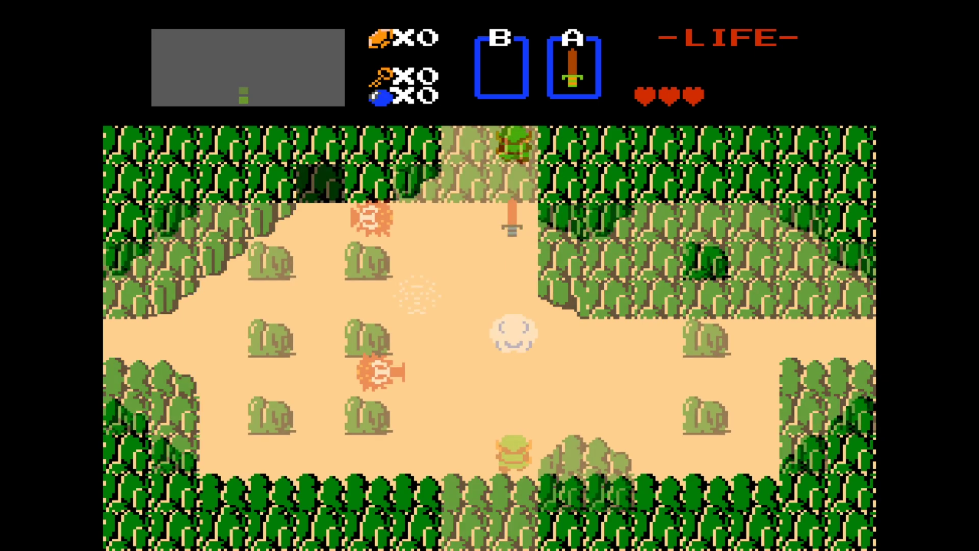
key(x)
key(Left)
key(Up)
key(x)
key(Right)
key(Up)
key(x)
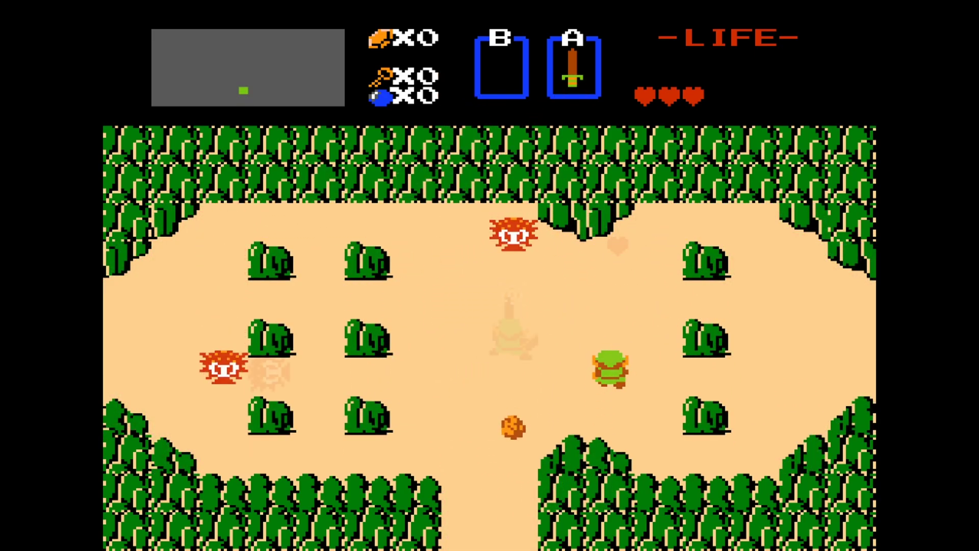
key(Left)
key(Up)
key(x)
key(Right)
key(Up)
key(Down)
key(Down)
key(Left)
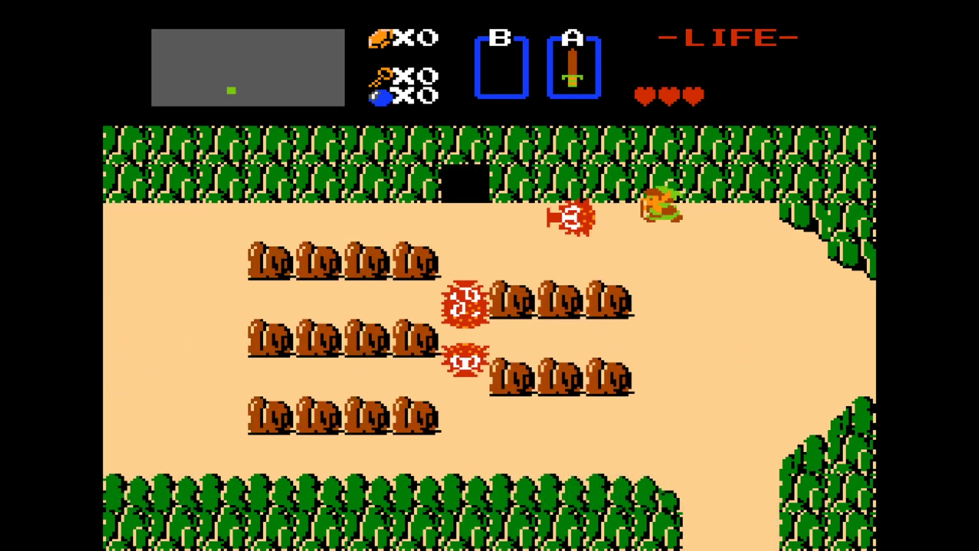
key(Up)
key(x)
key(Right)
key(x)
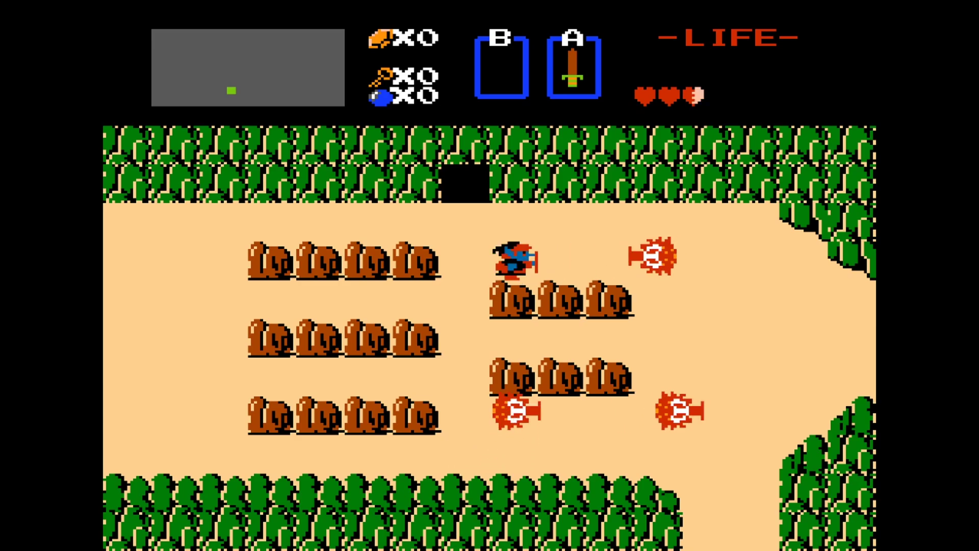
key(Down)
key(Right)
key(Up)
key(Right)
key(Down)
key(Left)
key(Up)
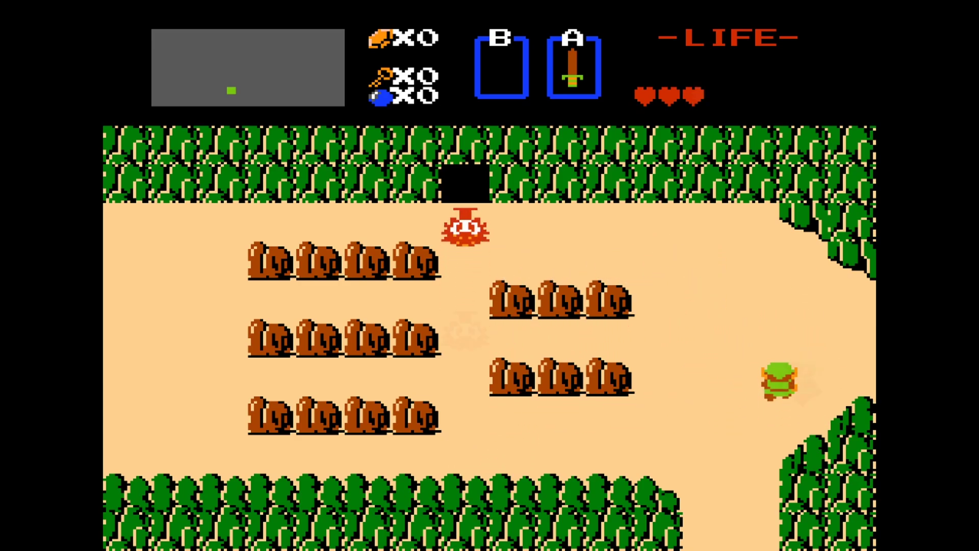
key(Left)
key(Left)
key(x)
key(Left)
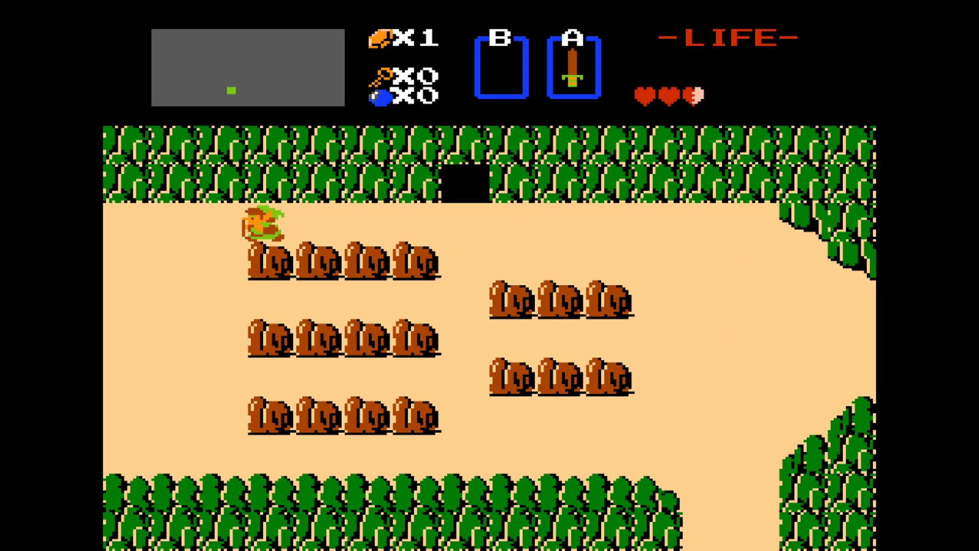
key(Left)
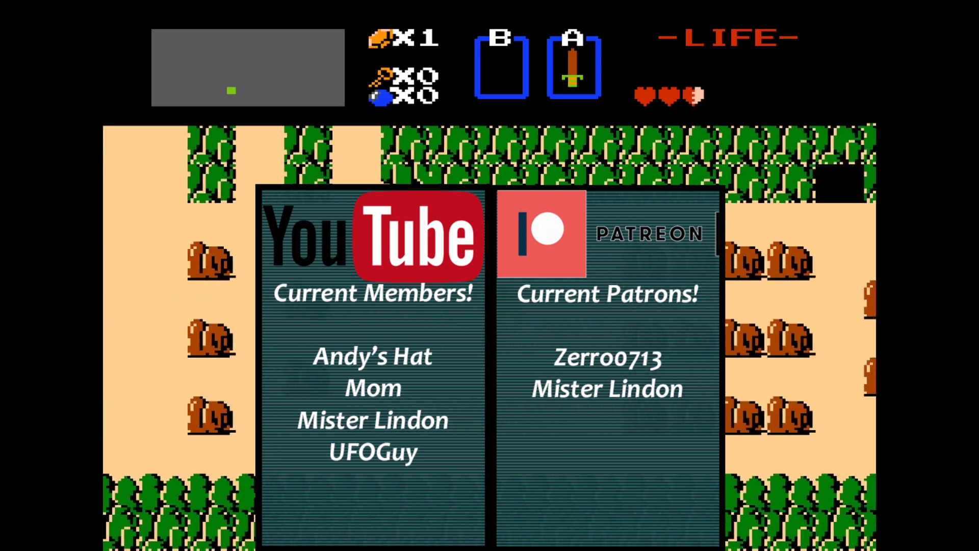
key(Up)
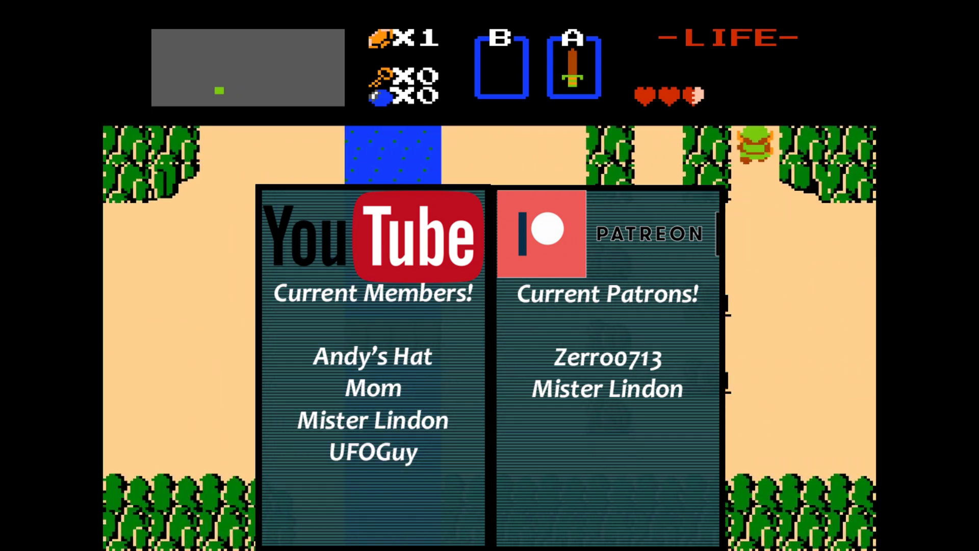
key(Up)
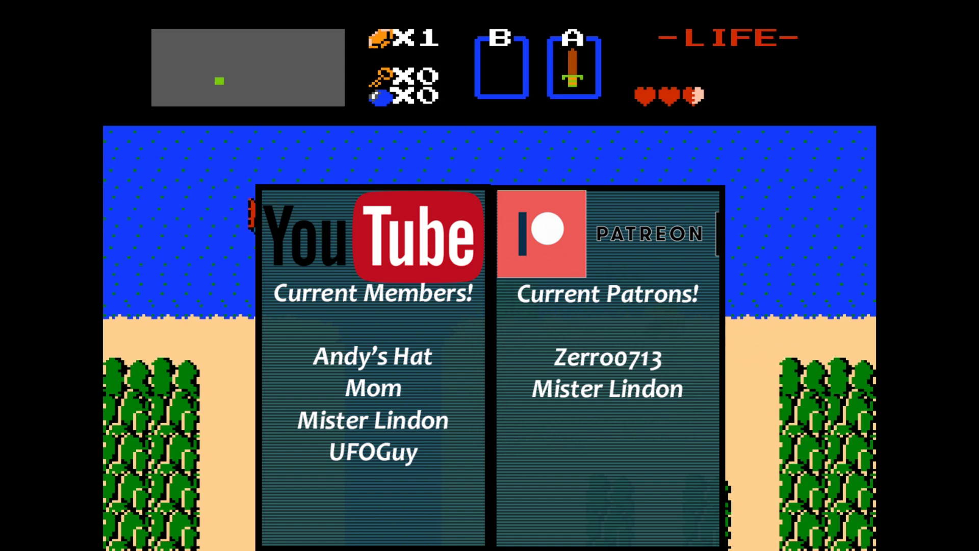
key(Right)
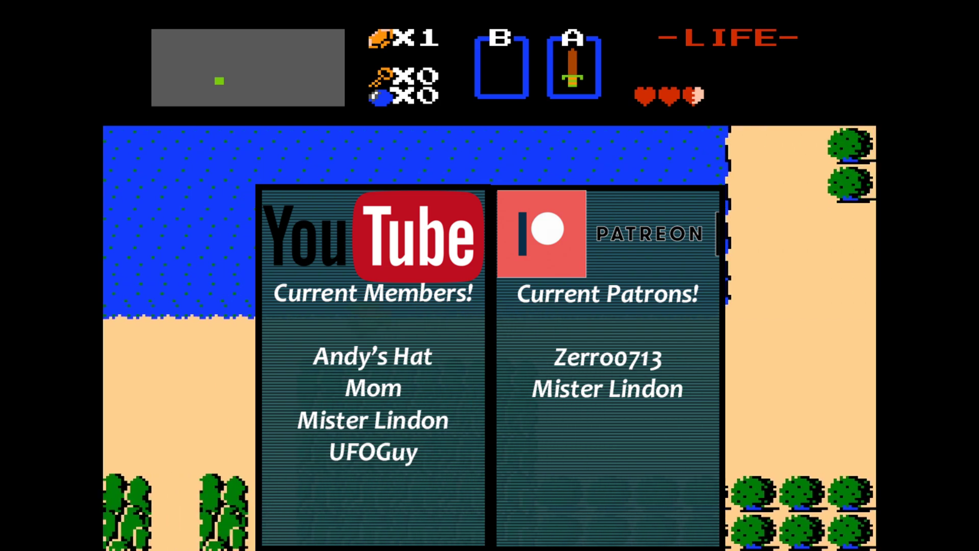